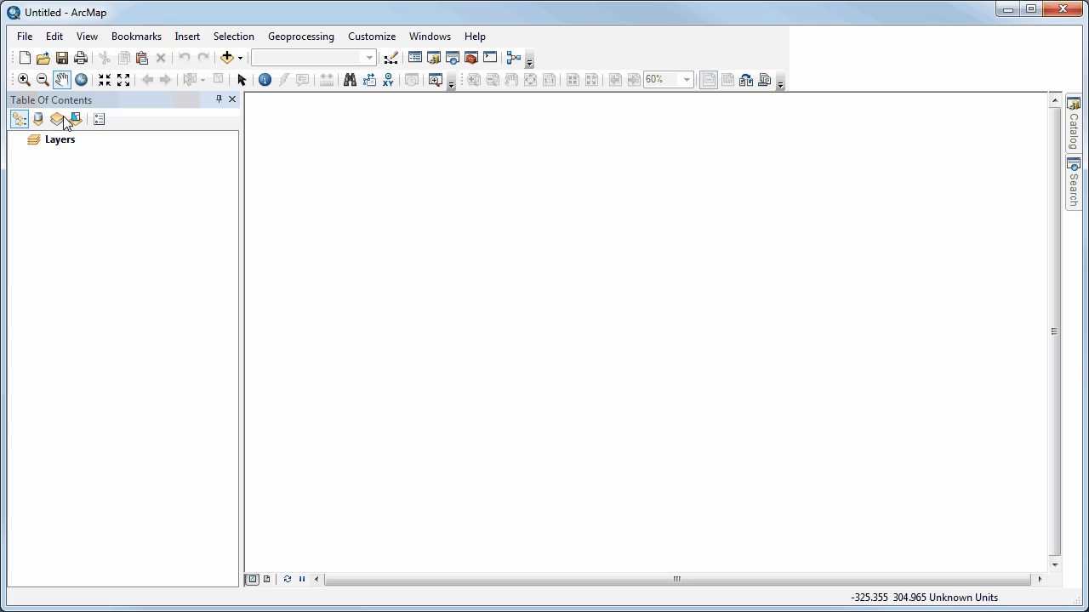
# Rename the Layers data frame to Canada.
pyautogui.click(66, 143)
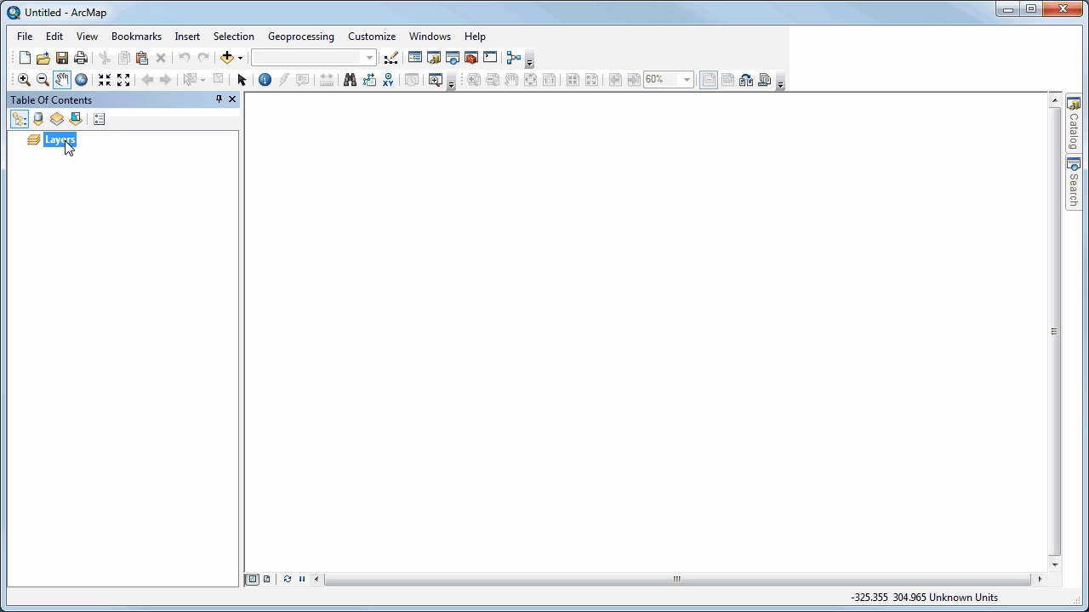
pyautogui.click(62, 140)
pyautogui.write('Canada')
pyautogui.press('Return')
# Insert a second data frame and name it Ontario.
pyautogui.click(193, 39)
pyautogui.click(207, 55)
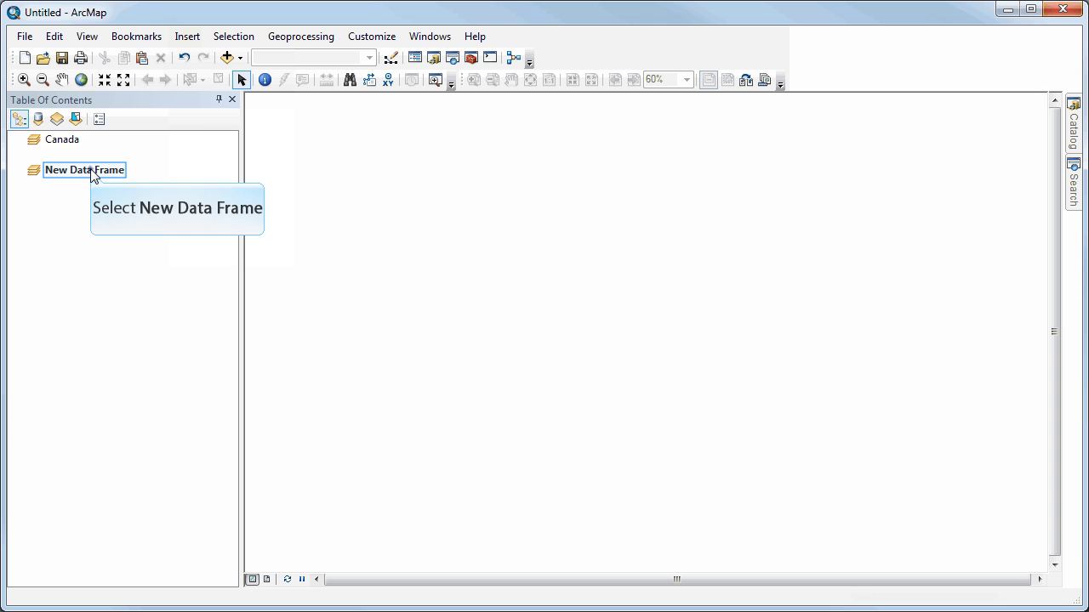
pyautogui.write('Ontario')
pyautogui.press('Return')
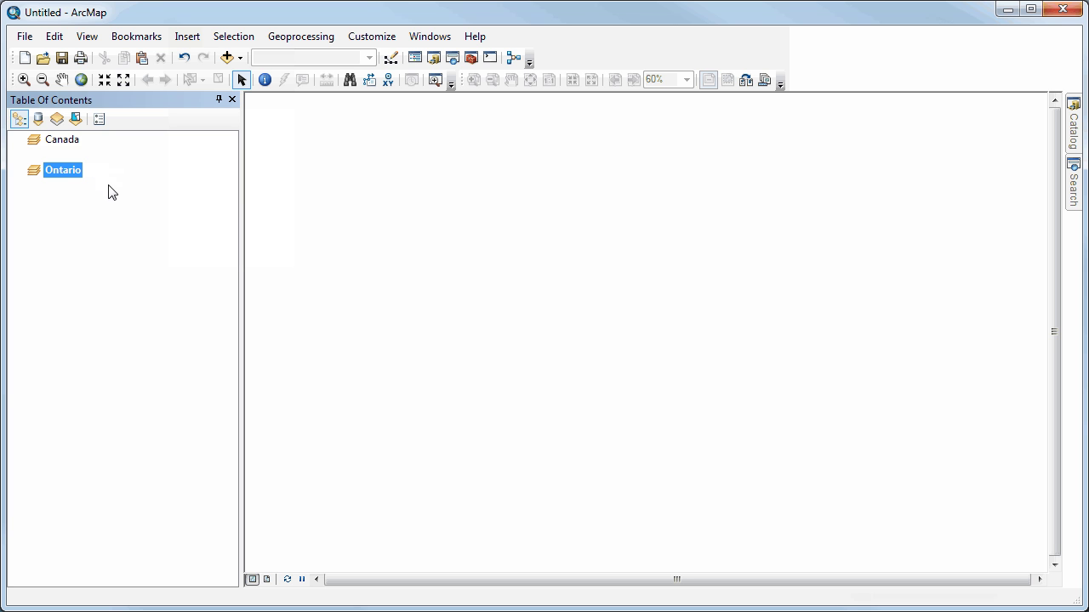
pyautogui.click(114, 209)
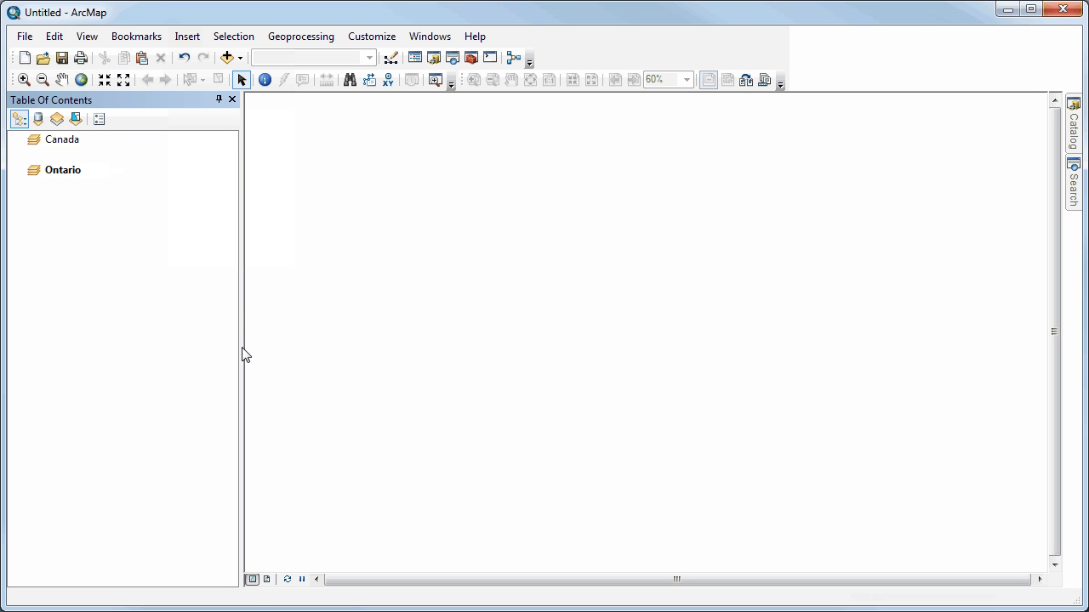
# Switch to the page layout and move the Ontario frame to the page's lower-right corner.
pyautogui.click(266, 579)
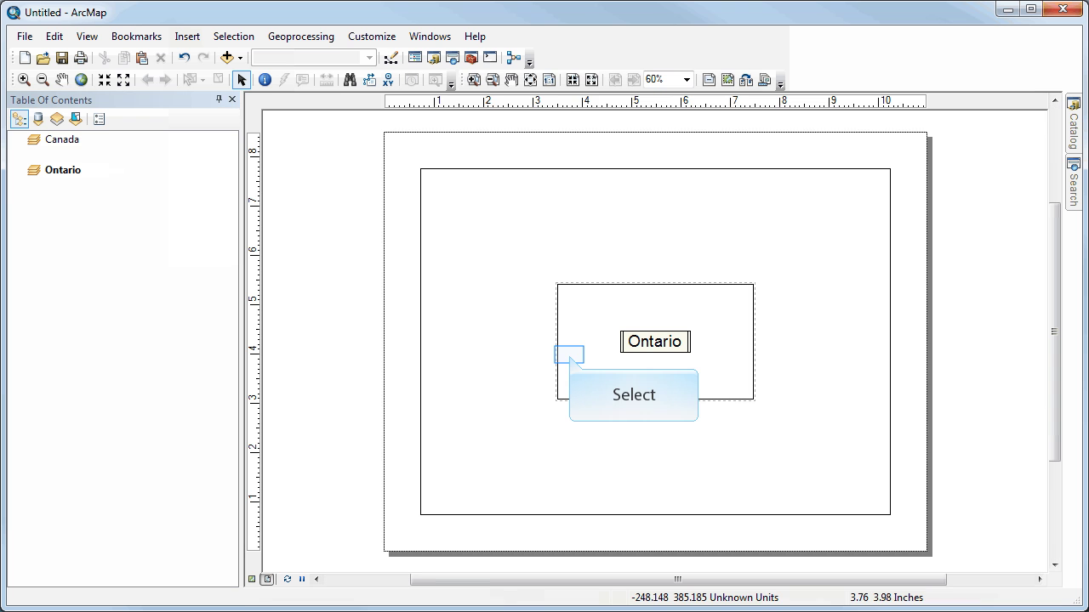
pyautogui.click(568, 355)
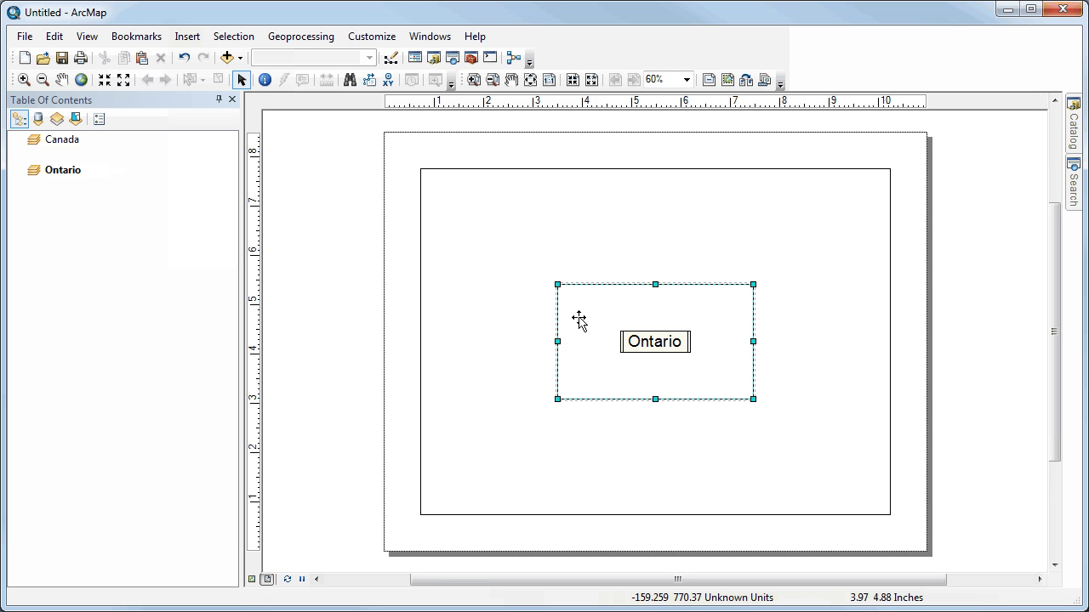
pyautogui.moveTo(579, 313); pyautogui.dragTo(725, 438)
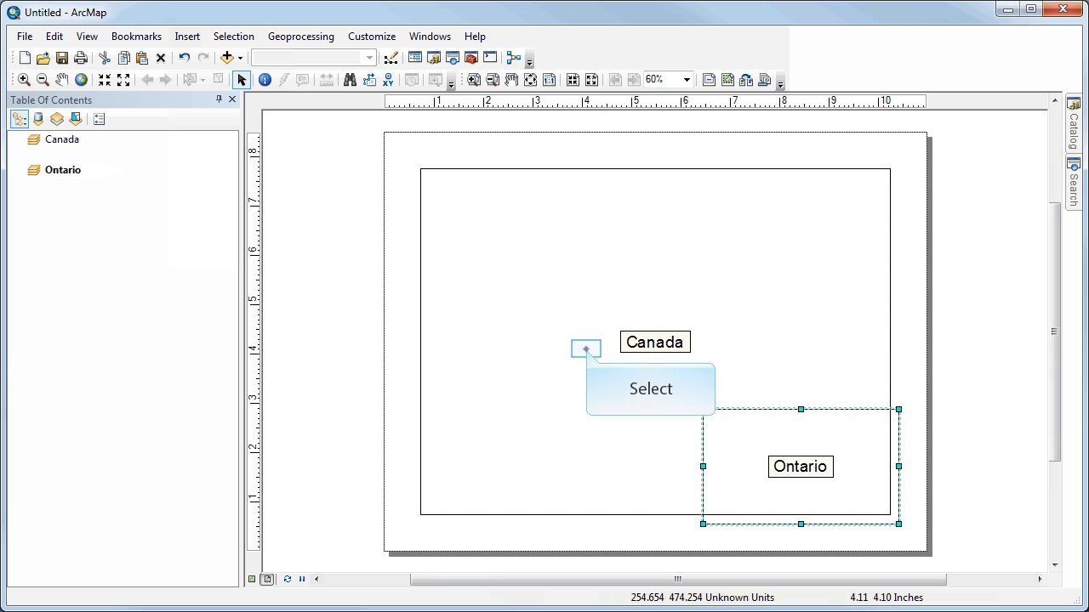
# Shrink the Canada frame to about 7 inches wide and move it to the upper part of the page, clear of Ontario.
pyautogui.click(583, 349)
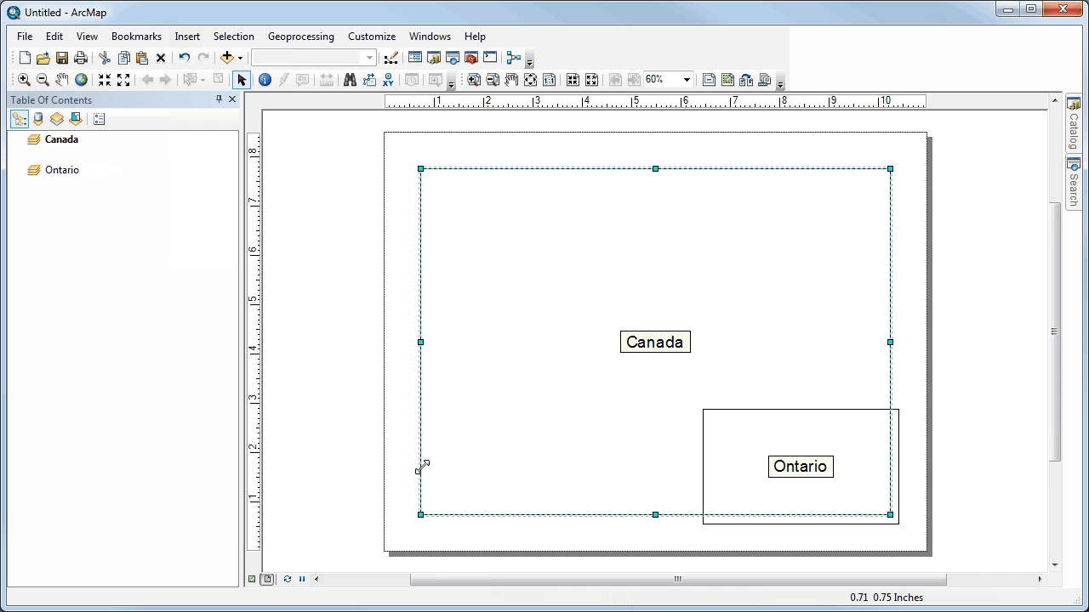
pyautogui.moveTo(418, 517); pyautogui.dragTo(542, 353)
pyautogui.moveTo(705, 329); pyautogui.dragTo(607, 309)
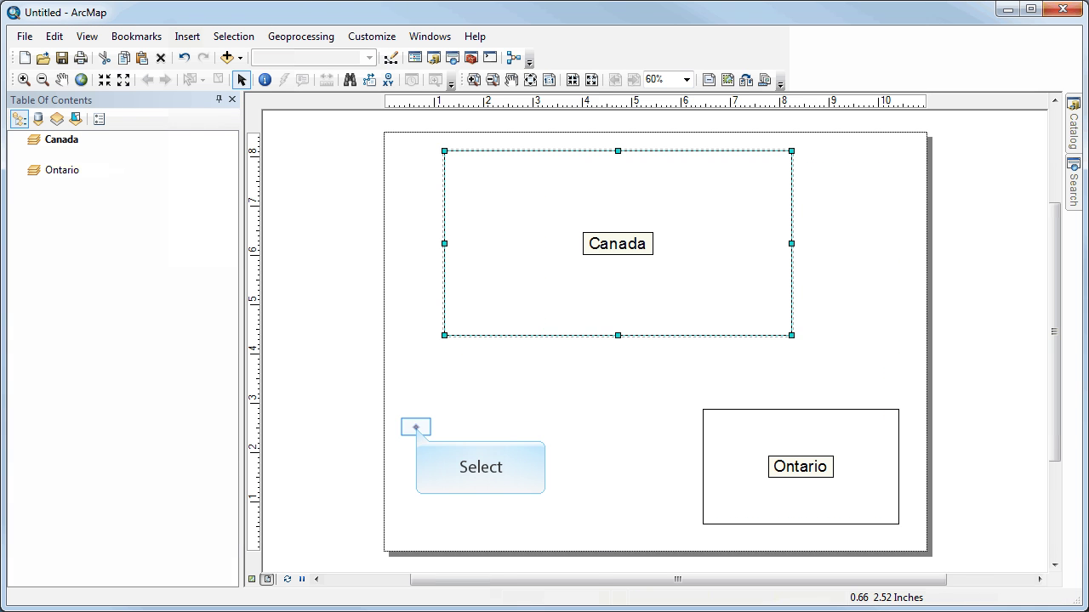
# Set the page's paper orientation to Portrait.
pyautogui.rightClick(416, 427)
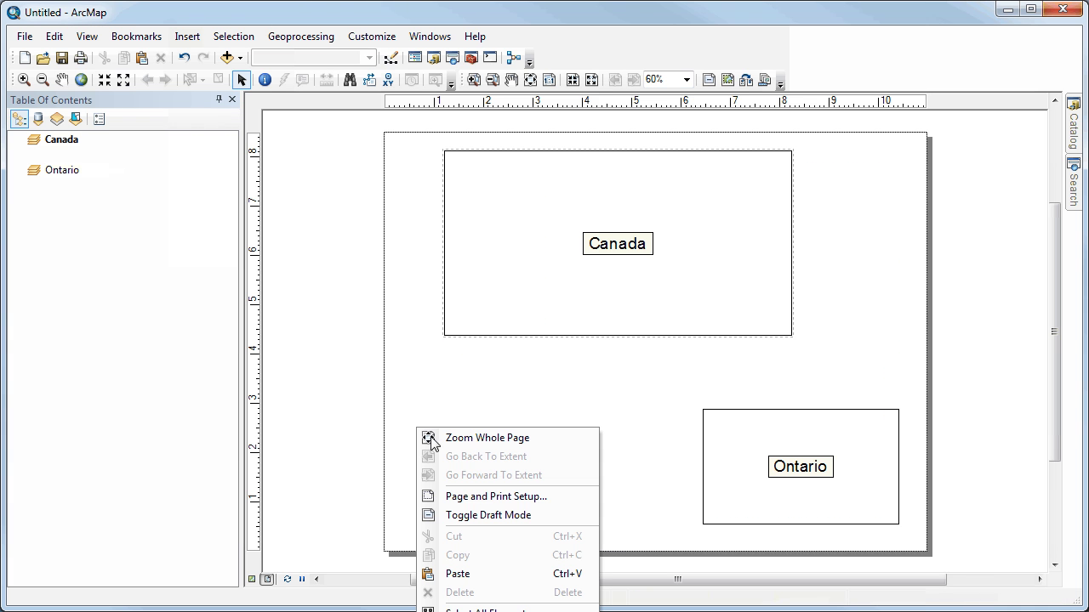
pyautogui.click(515, 502)
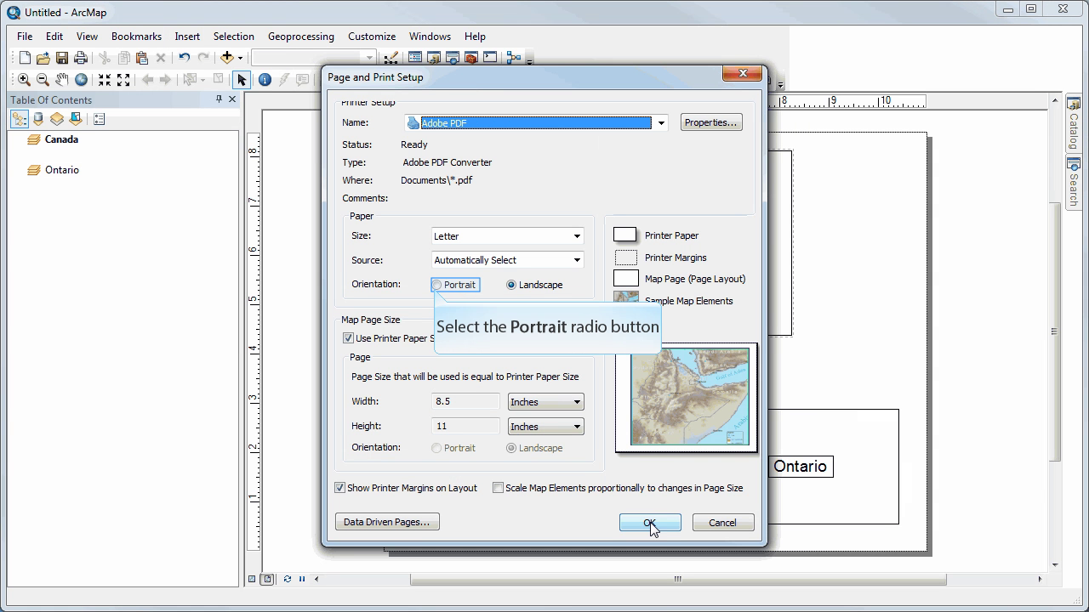
pyautogui.click(437, 285)
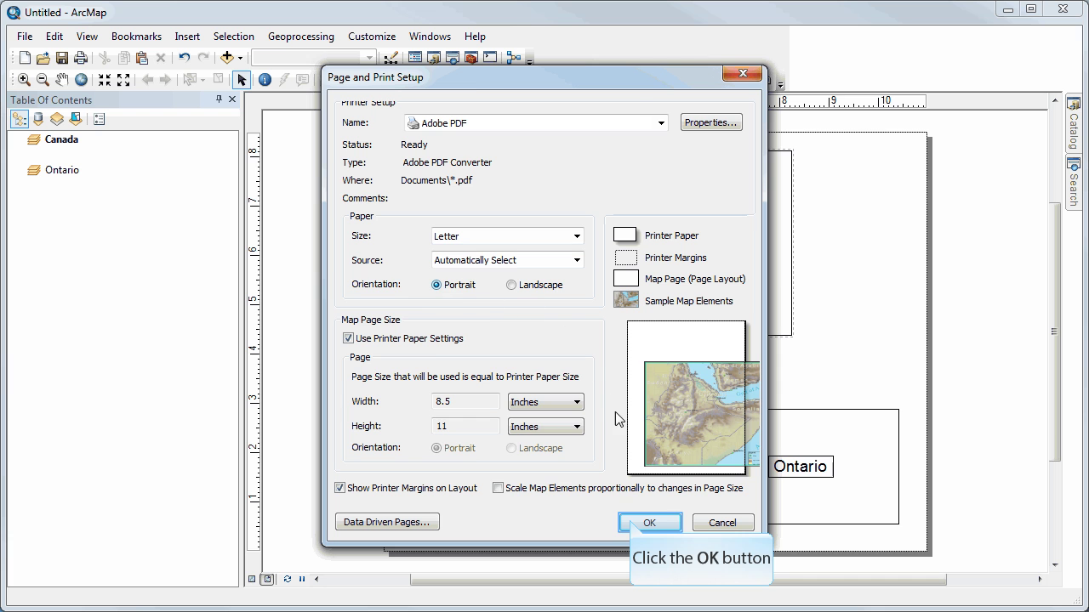
pyautogui.click(630, 521)
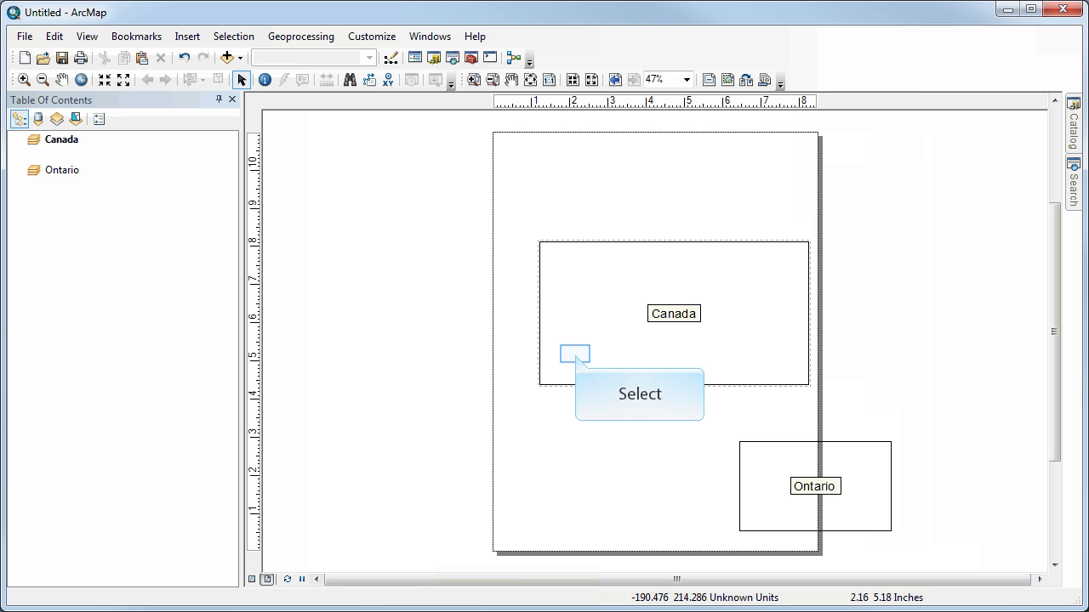
# Move the Canada frame to the top of the portrait page and place the Ontario frame below it, enlarged to about 7 by 5 inches.
pyautogui.click(575, 354)
pyautogui.moveTo(562, 343); pyautogui.dragTo(544, 255)
pyautogui.click(751, 467)
pyautogui.moveTo(750, 467); pyautogui.dragTo(537, 344)
pyautogui.moveTo(676, 403); pyautogui.dragTo(791, 513)
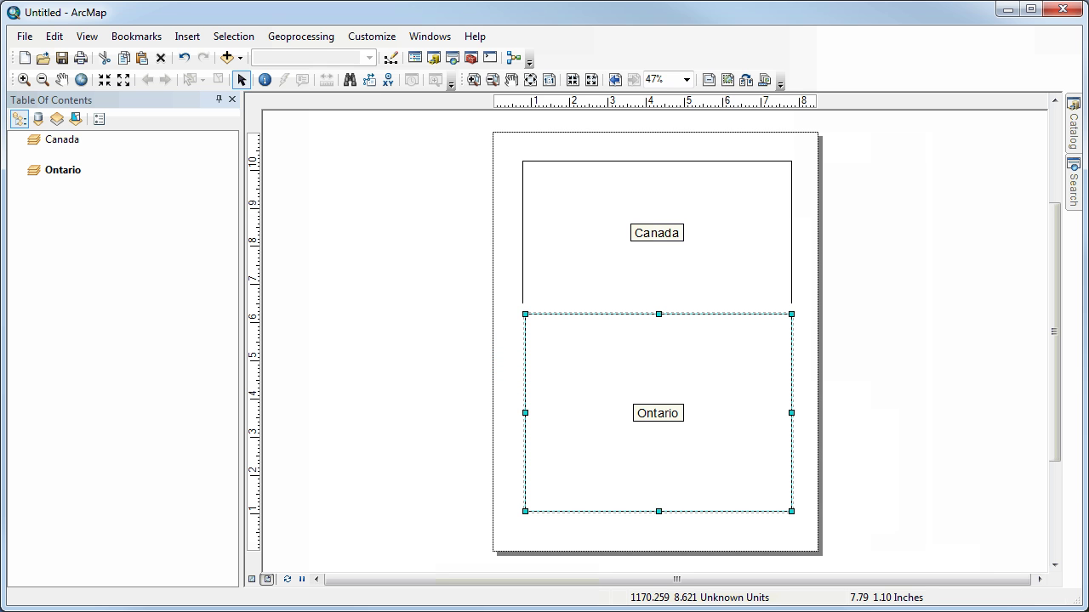
pyautogui.press('Down')
pyautogui.click(478, 338)
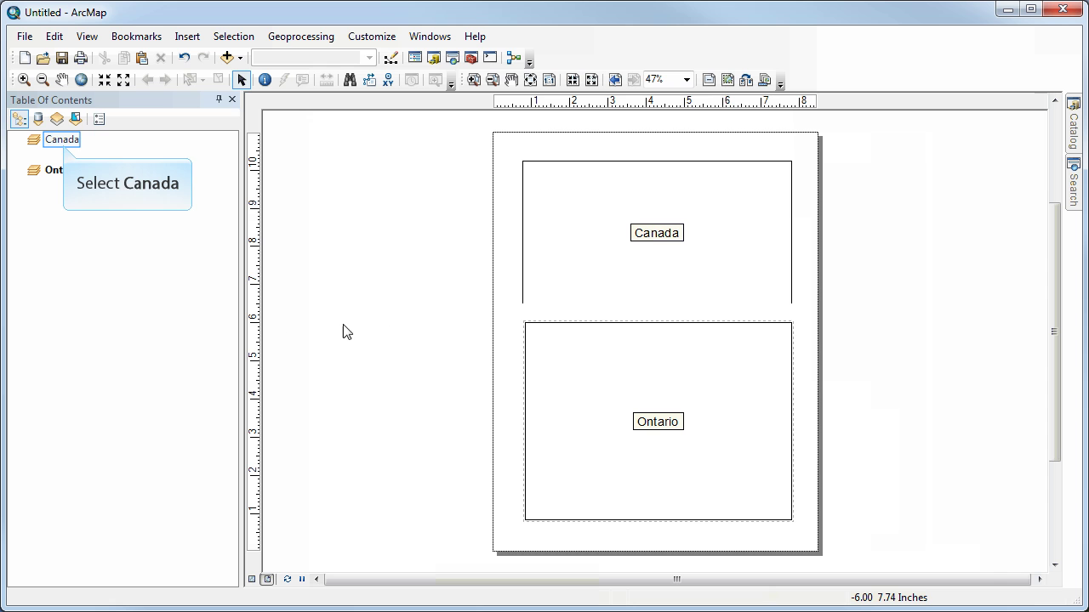
# Activate the Canada data frame and switch to data view.
pyautogui.click(64, 143)
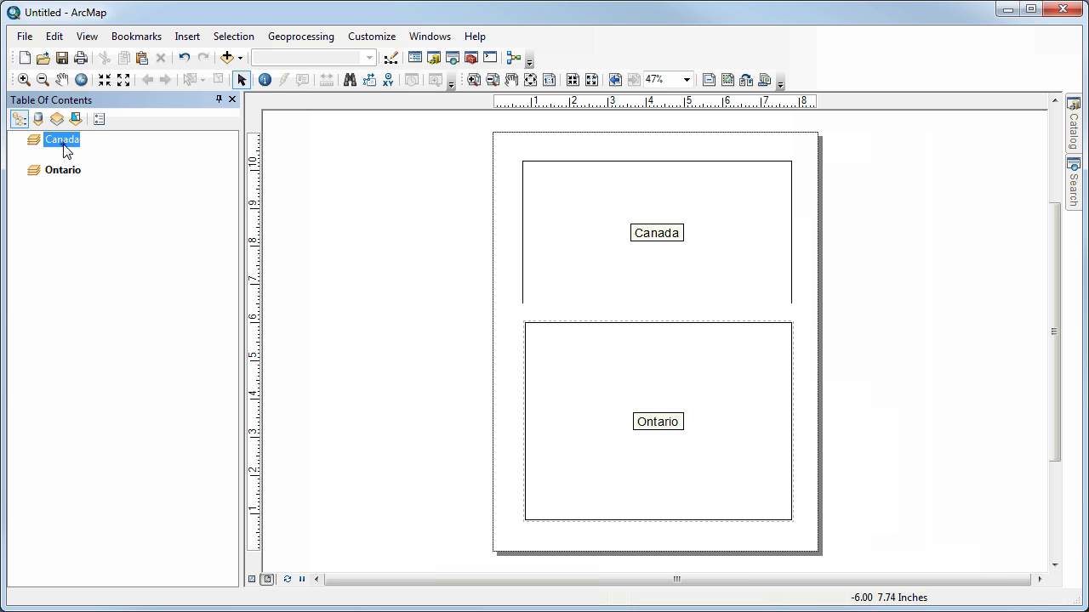
pyautogui.rightClick(67, 150)
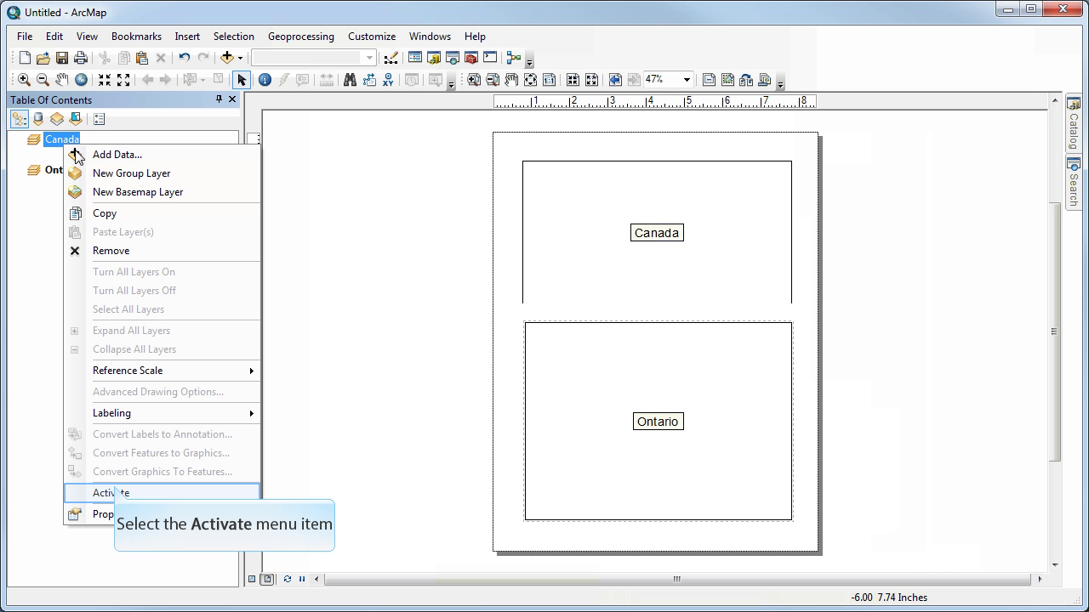
pyautogui.click(115, 492)
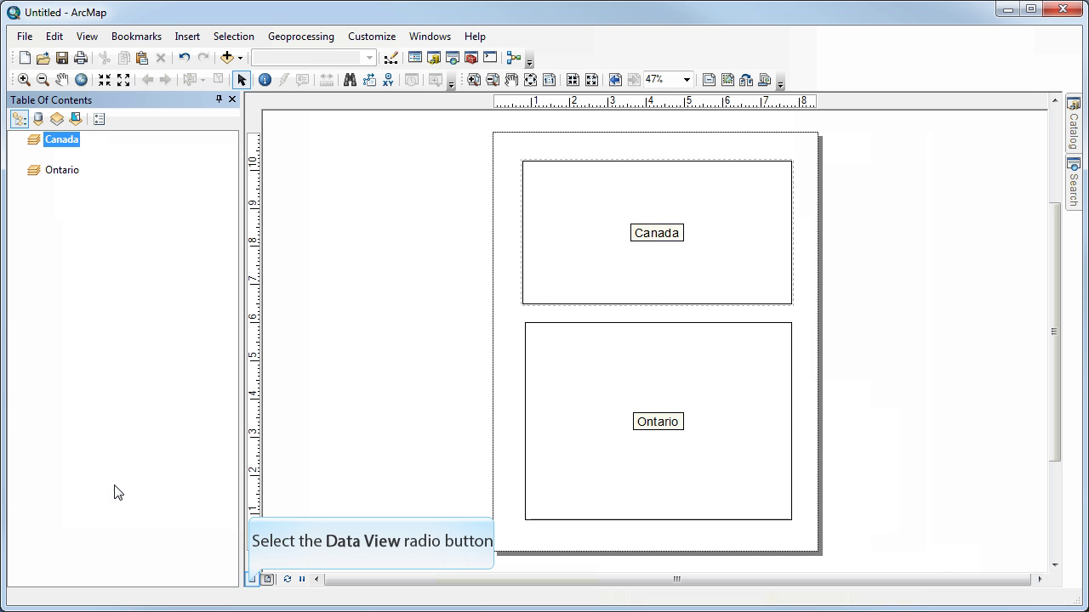
pyautogui.click(251, 582)
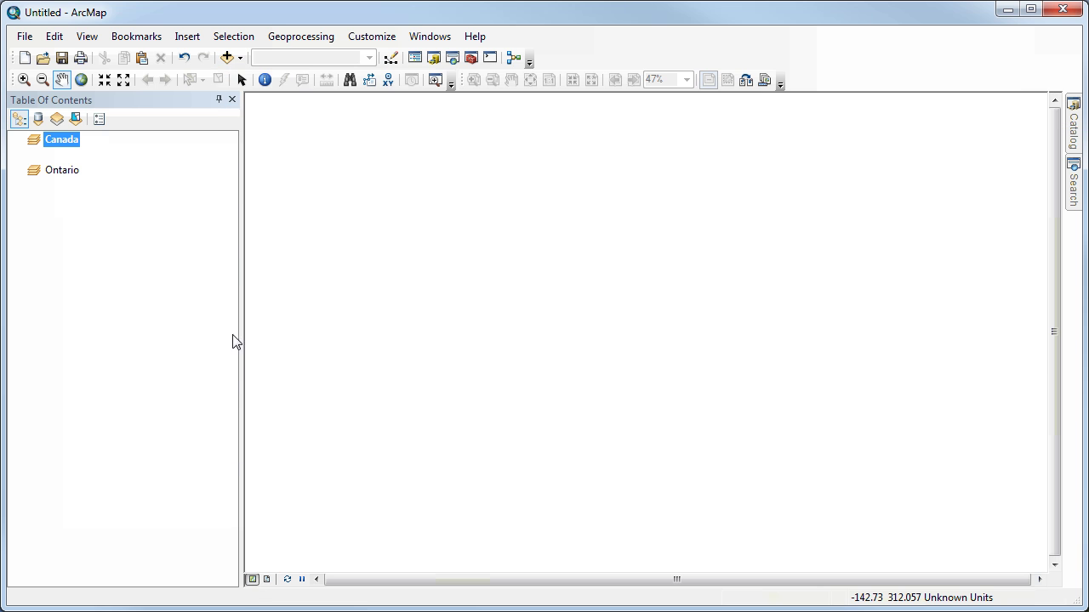
# Add the Canada_prov_terr and Graticule_15deg datasets from Demo.gdb to the Canada data frame.
pyautogui.click(229, 58)
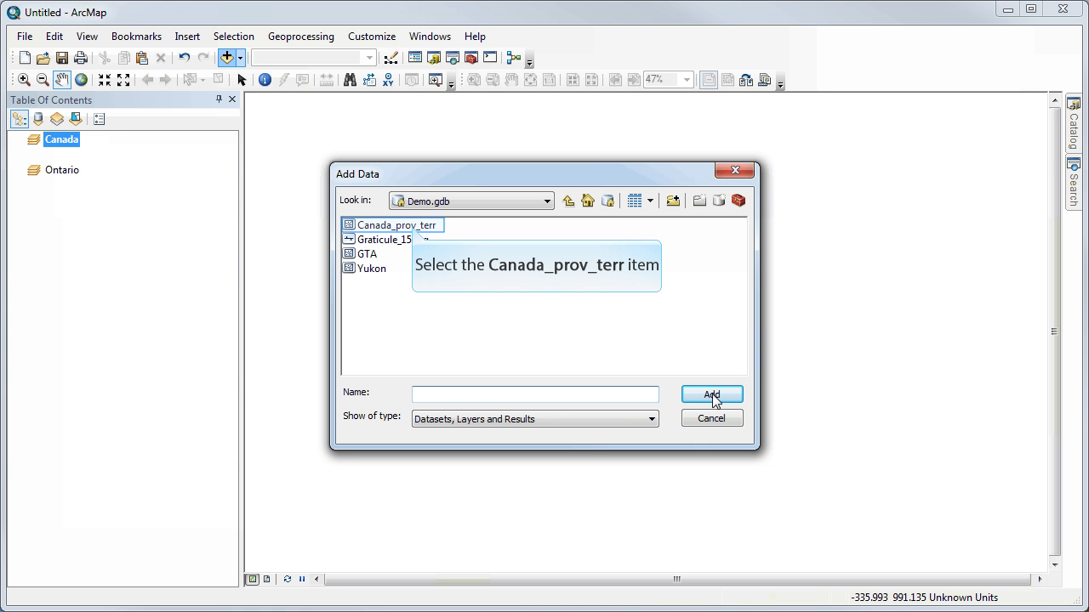
pyautogui.click(415, 228)
pyautogui.keyDown('ctrl'); pyautogui.click(416, 241); pyautogui.keyUp('ctrl')
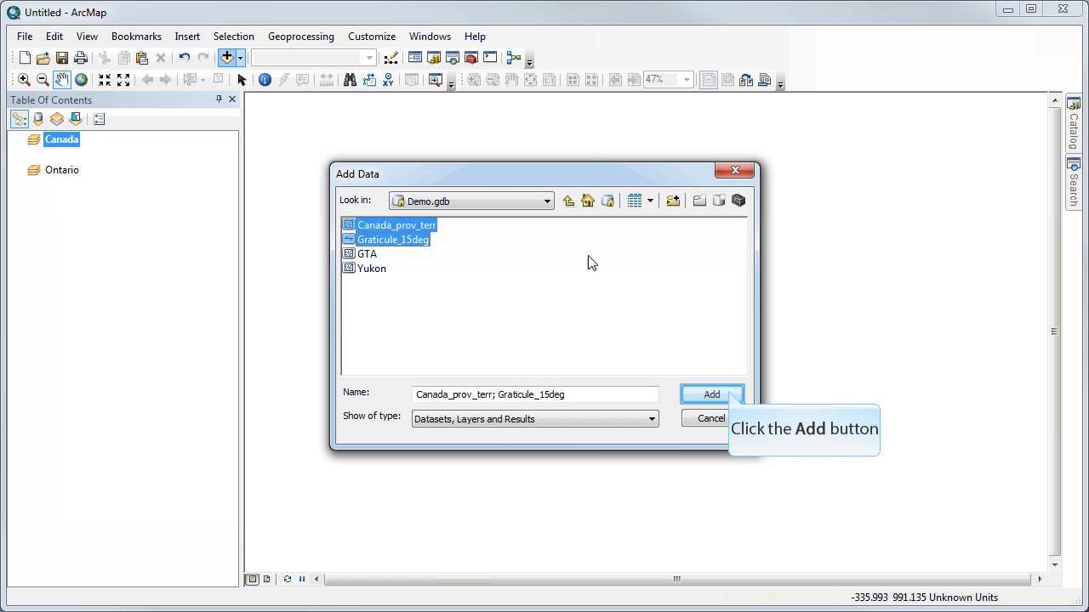
pyautogui.click(728, 391)
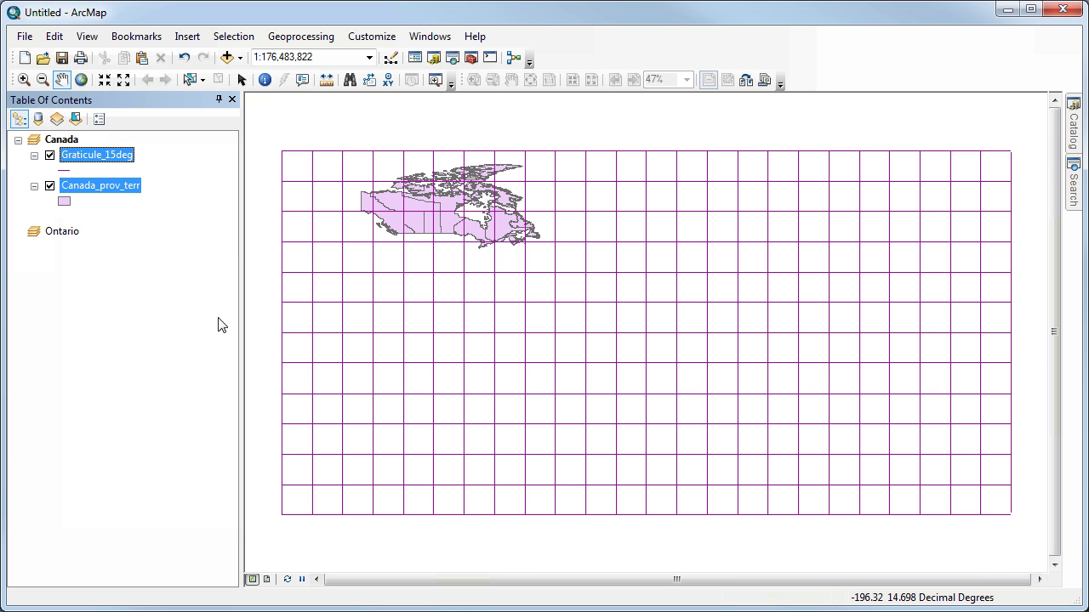
# Give the Canada_prov_terr layer a light beige fill and set its outline to no color.
pyautogui.keyDown('alt'); pyautogui.click(122, 192); pyautogui.keyUp('alt')
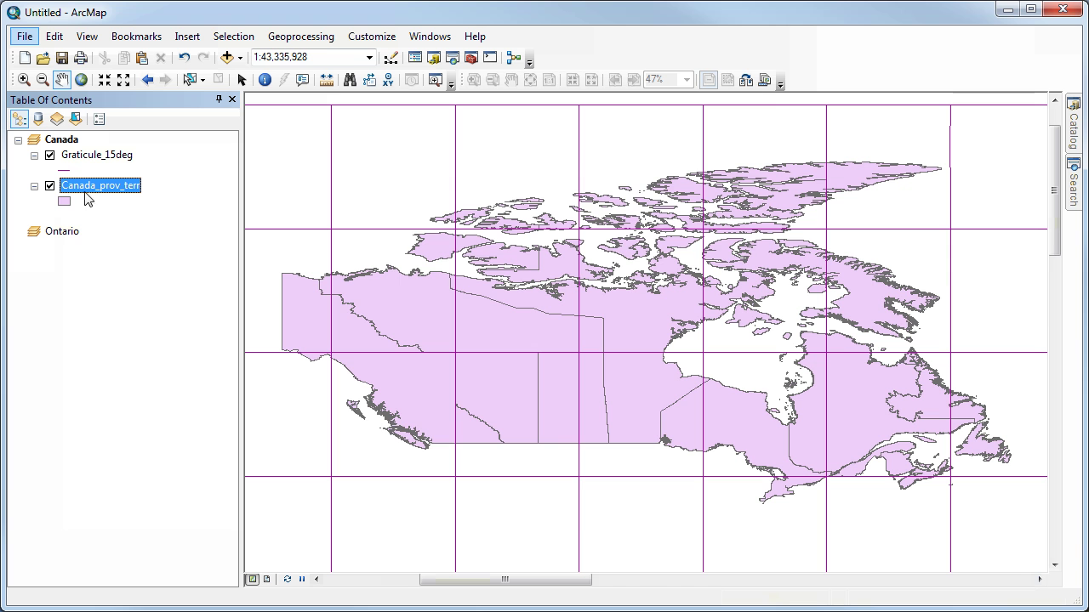
pyautogui.click(68, 203)
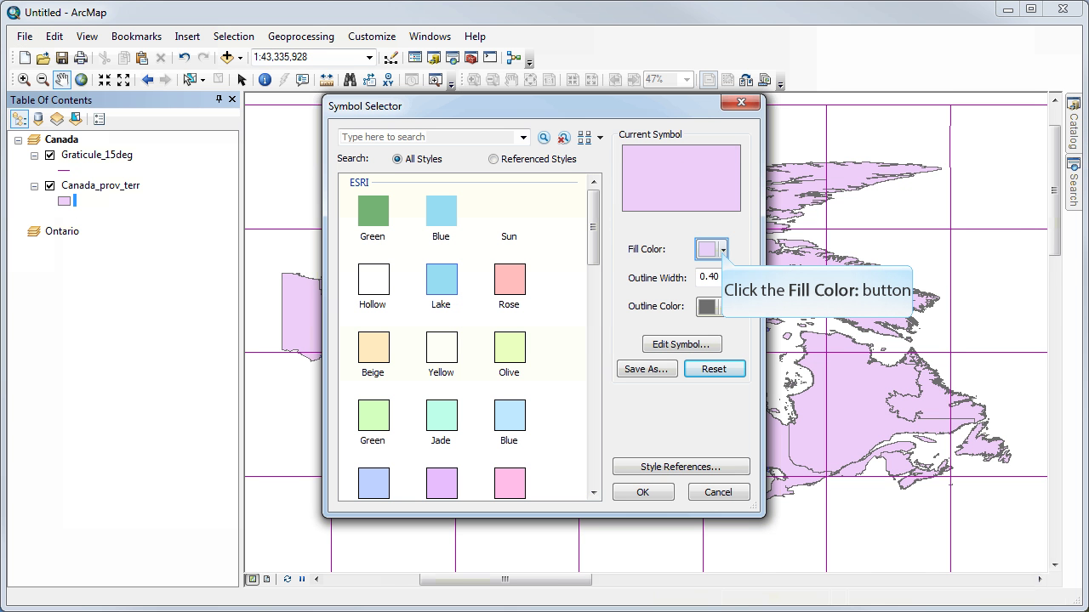
pyautogui.click(722, 252)
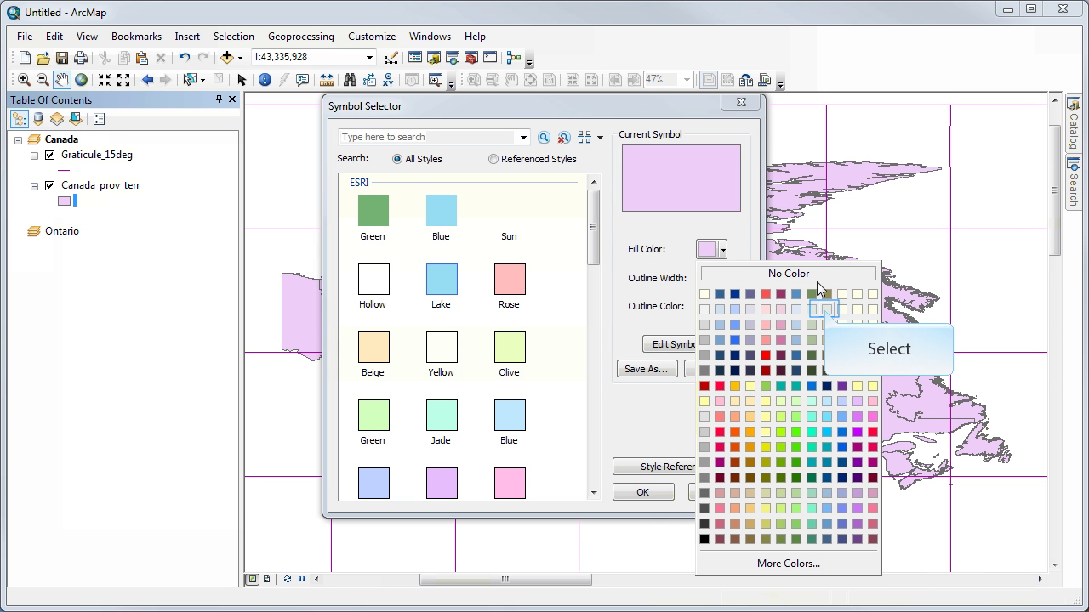
pyautogui.click(823, 309)
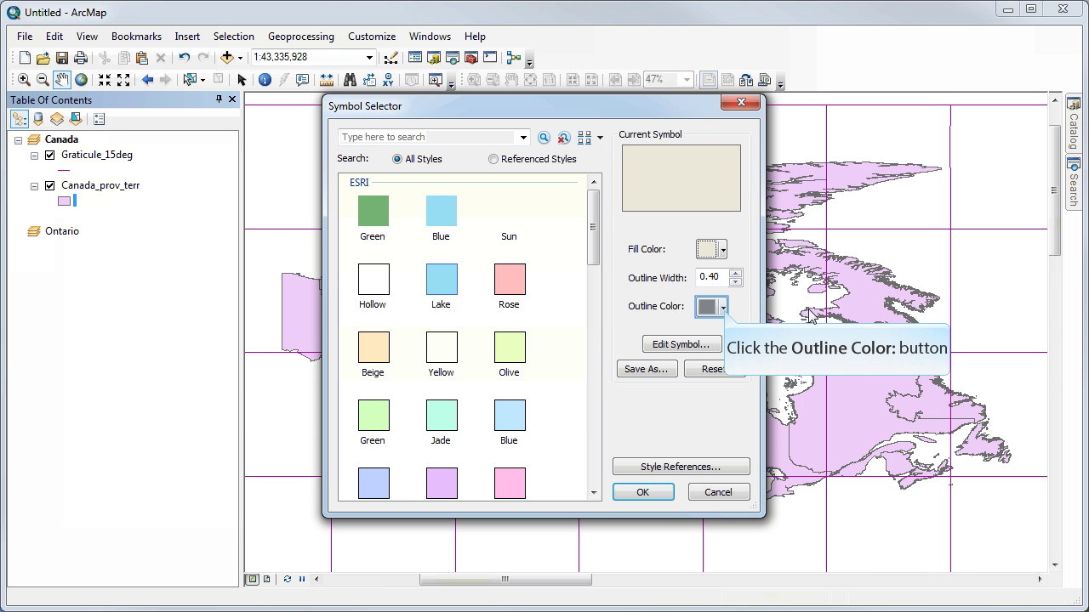
pyautogui.click(721, 309)
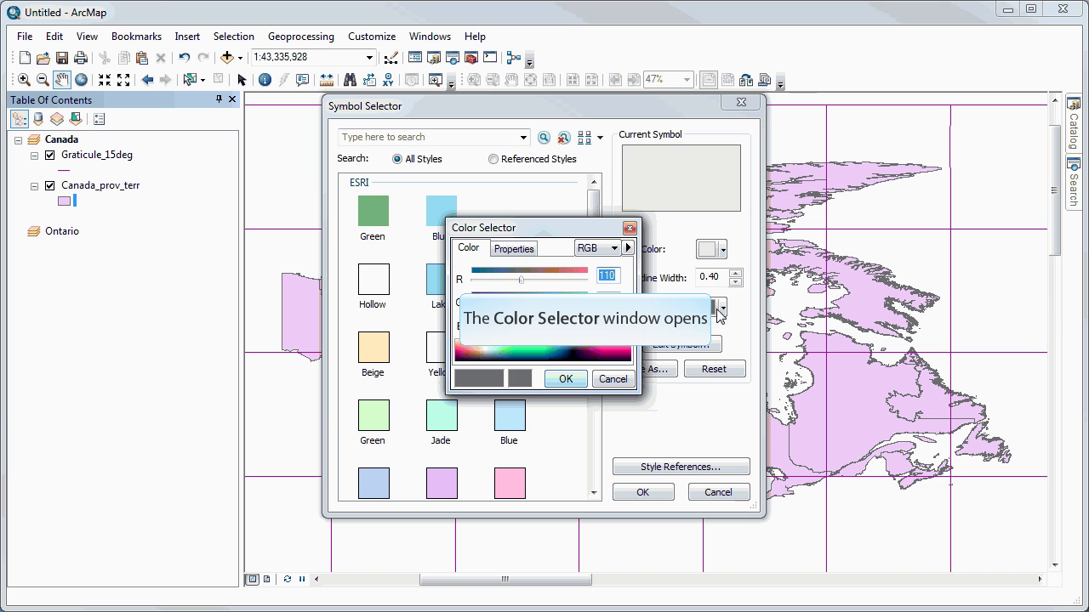
pyautogui.click(566, 379)
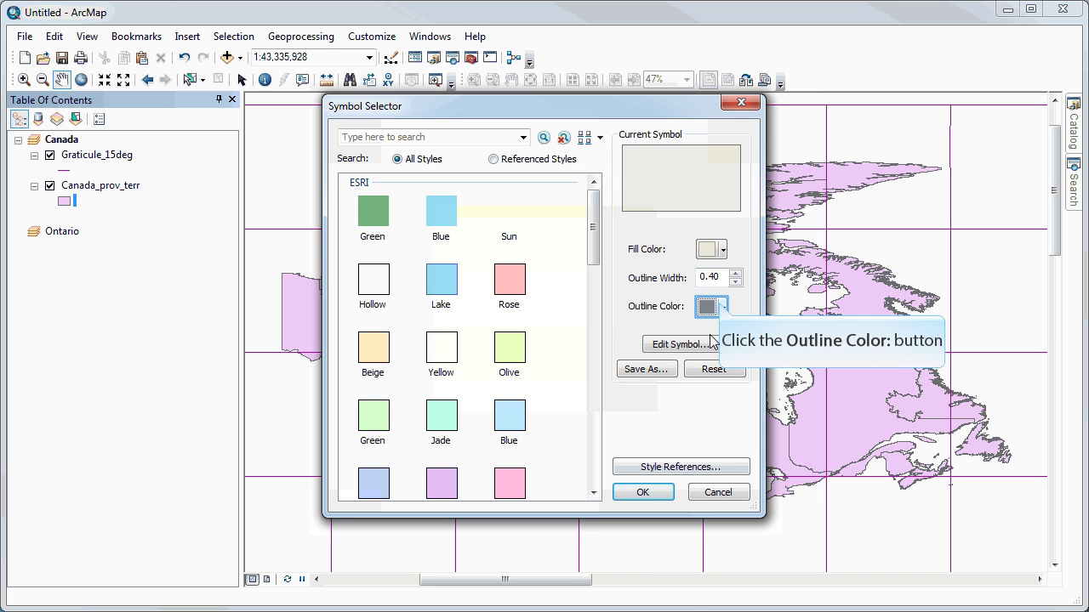
pyautogui.click(722, 308)
pyautogui.click(739, 333)
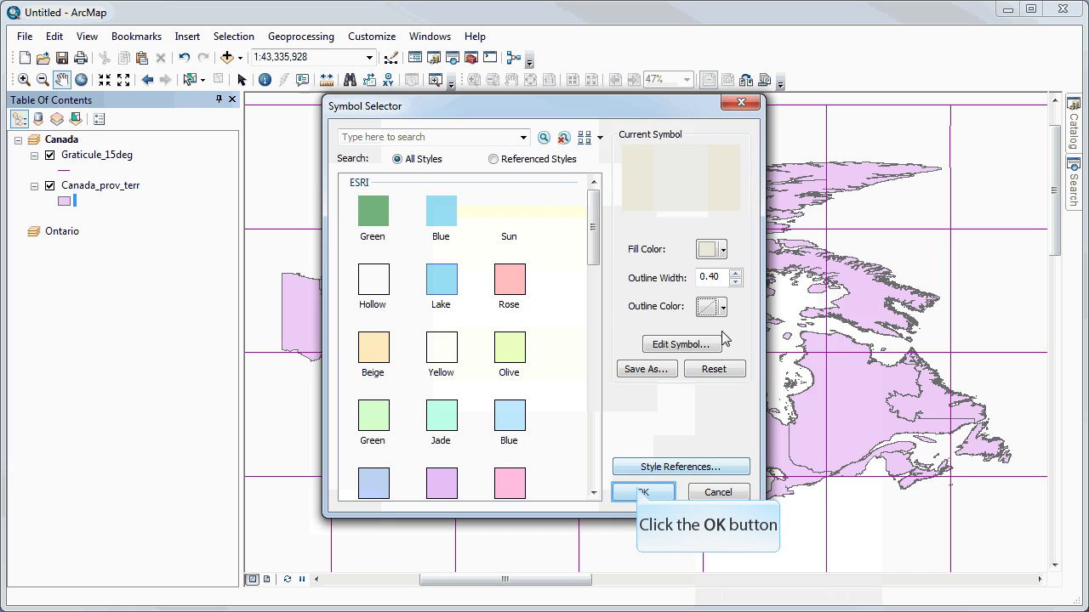
pyautogui.click(640, 492)
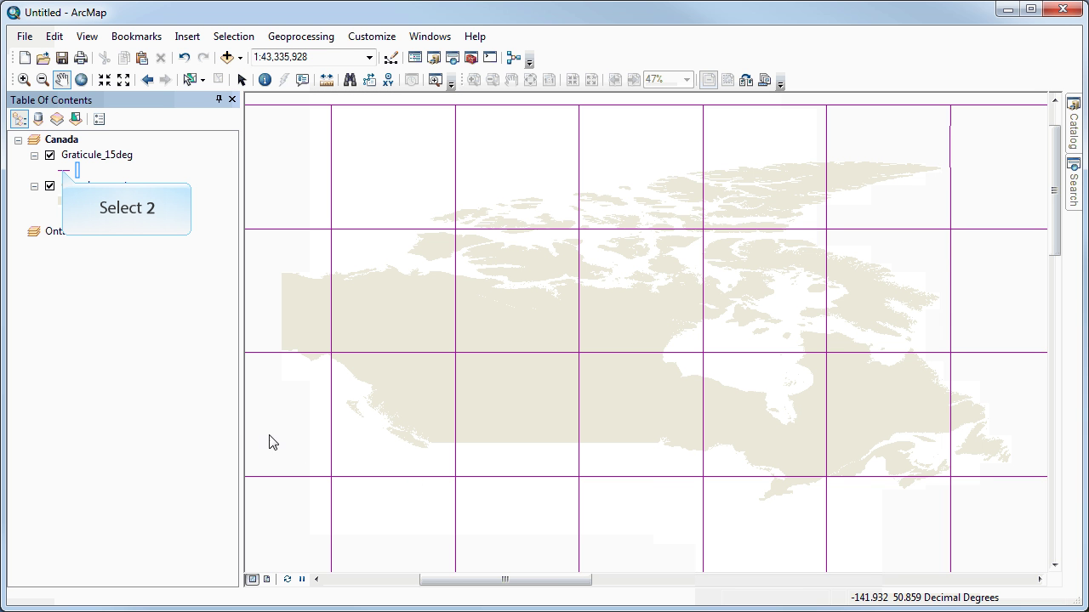
# Change the line color of the Graticule_15deg layer to medium gray.
pyautogui.click(64, 171)
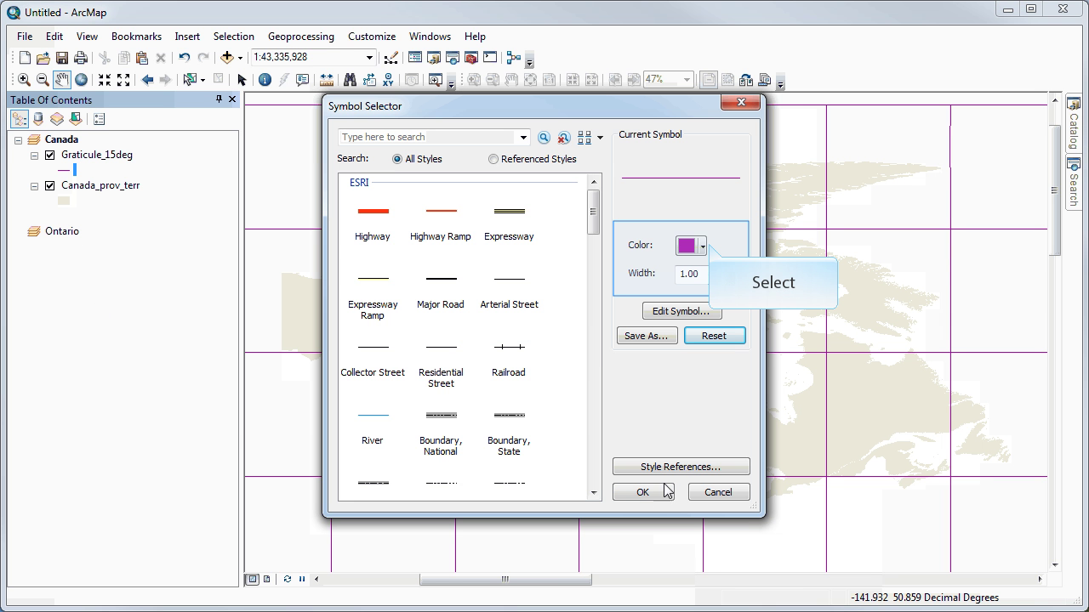
pyautogui.click(703, 246)
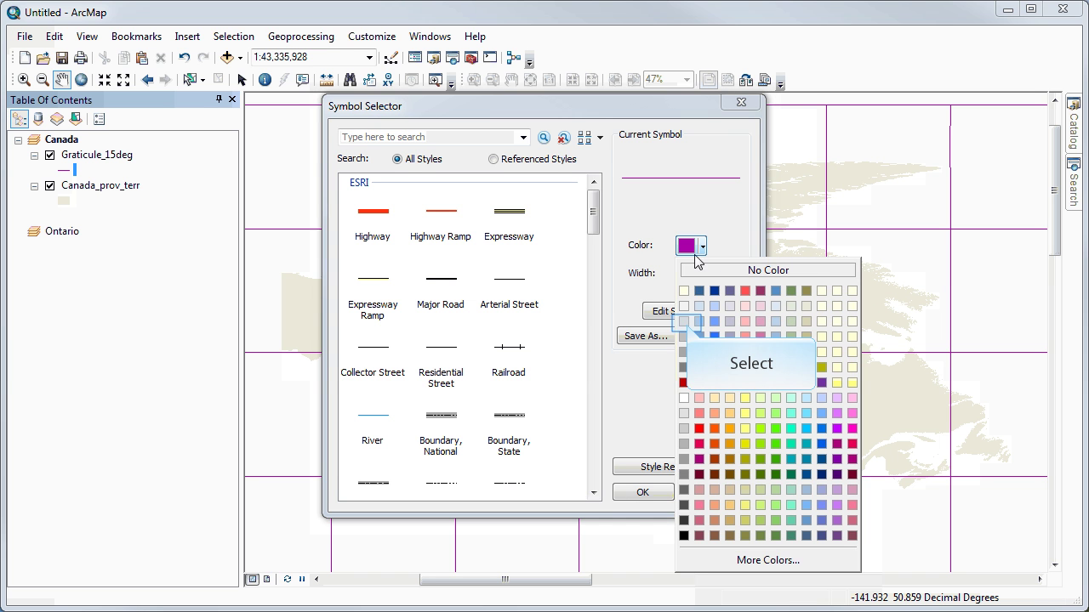
pyautogui.click(685, 321)
pyautogui.click(703, 246)
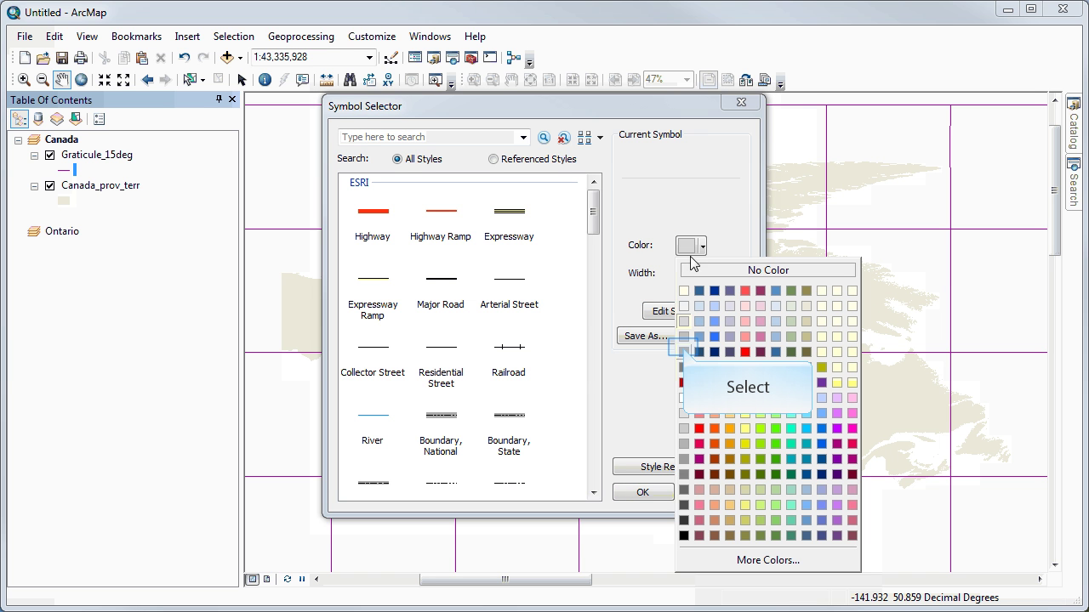
pyautogui.click(686, 353)
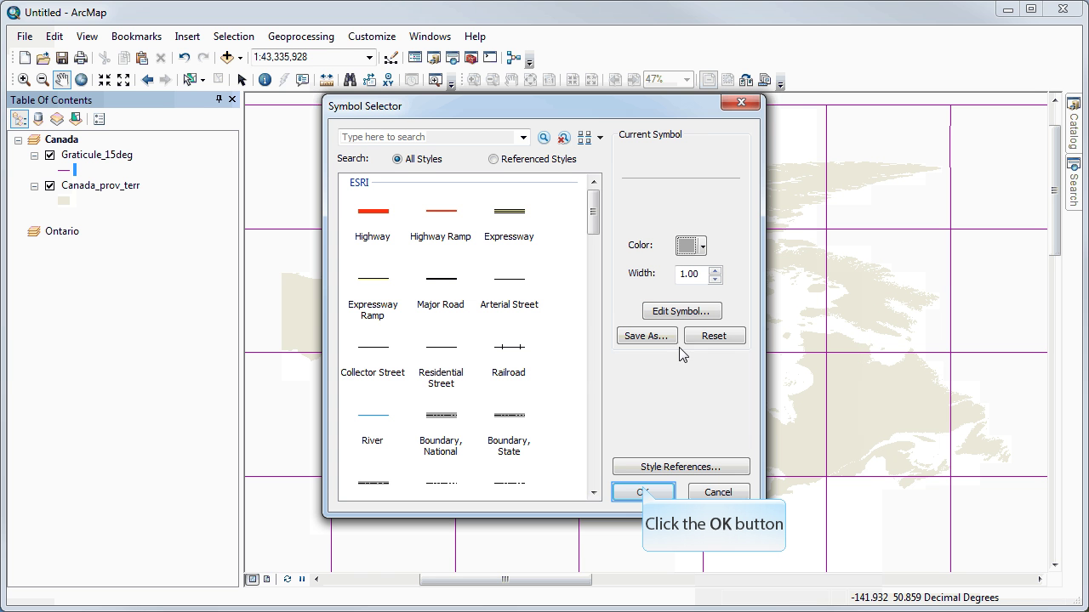
pyautogui.click(643, 493)
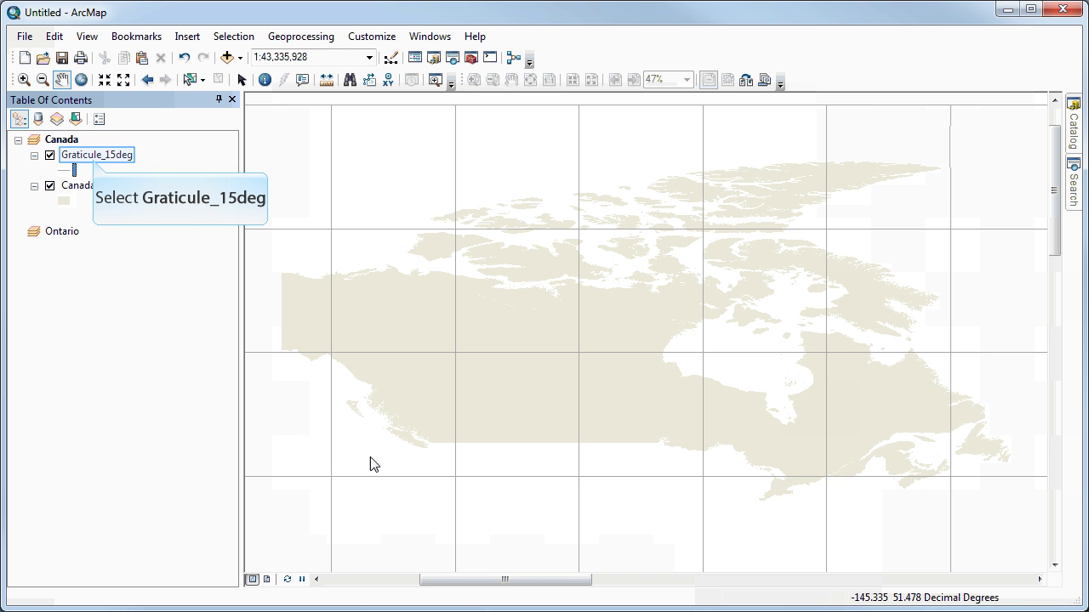
# Move the Graticule_15deg layer below Canada_prov_terr in the drawing order and return to data view.
pyautogui.moveTo(102, 158); pyautogui.dragTo(95, 214)
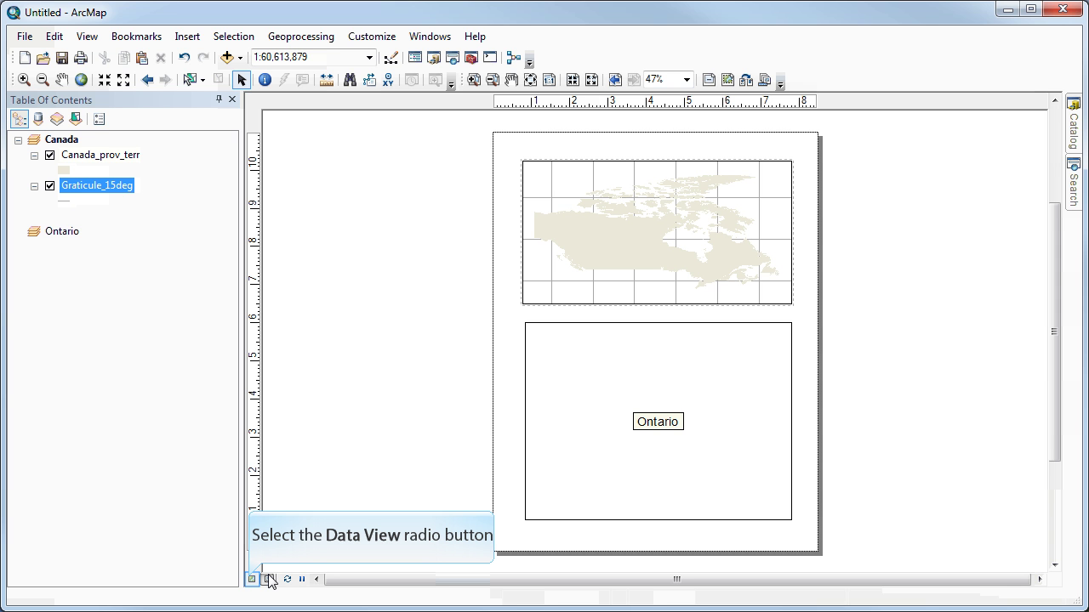
pyautogui.click(250, 579)
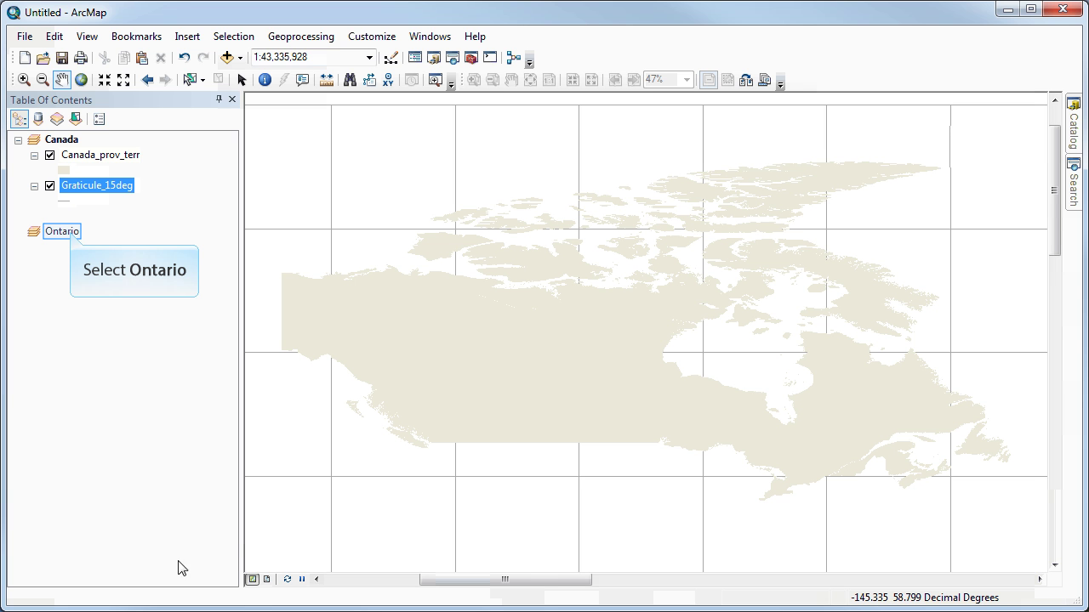
# Activate the Ontario data frame and add the GTA dataset from Demo.gdb to it.
pyautogui.rightClick(71, 232)
pyautogui.click(117, 579)
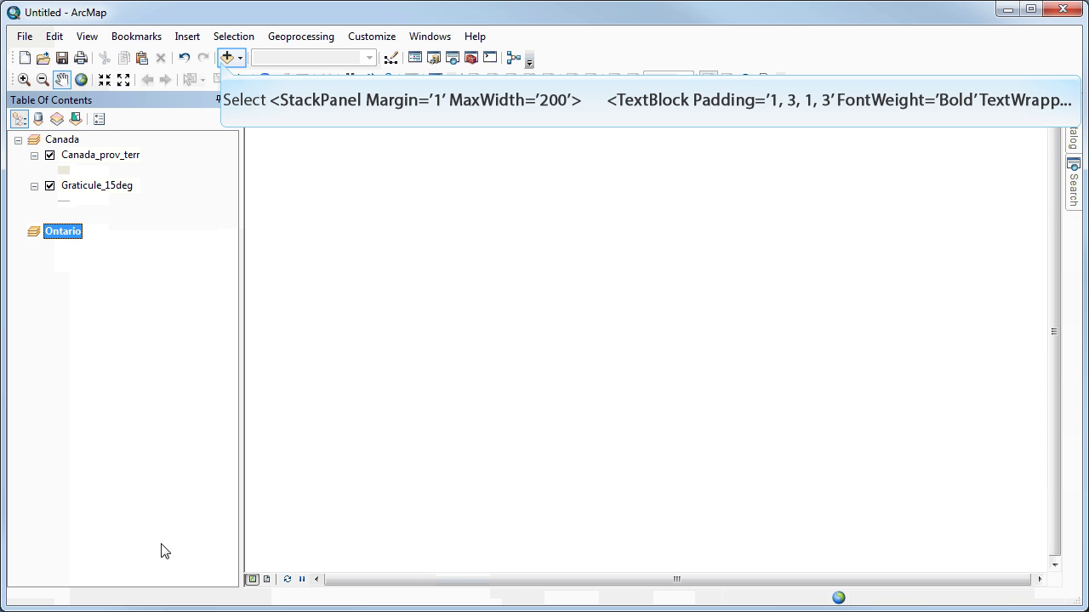
pyautogui.click(226, 57)
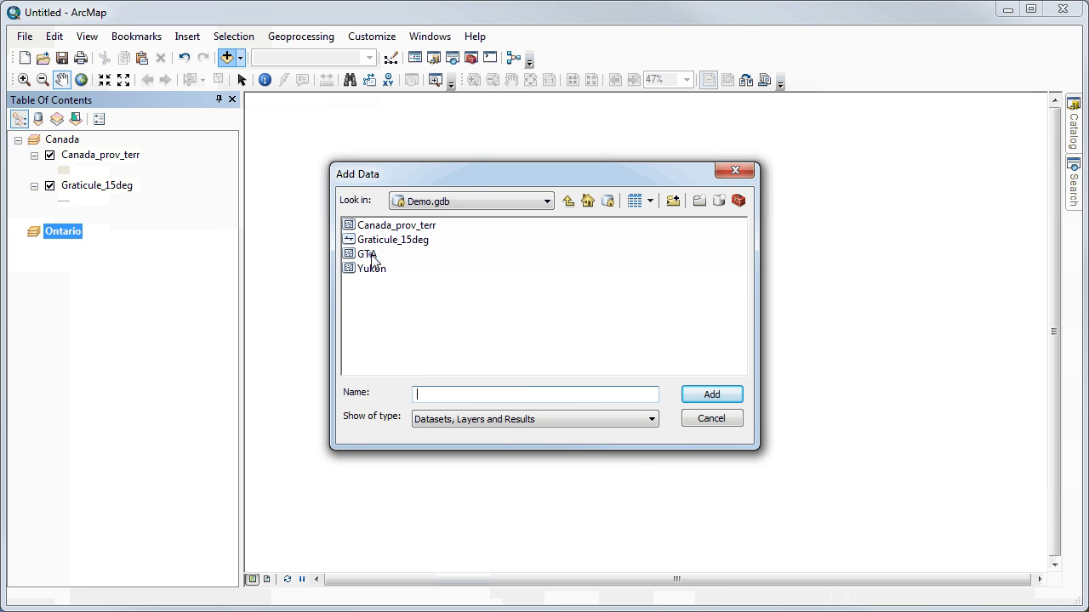
pyautogui.click(367, 254)
pyautogui.click(711, 394)
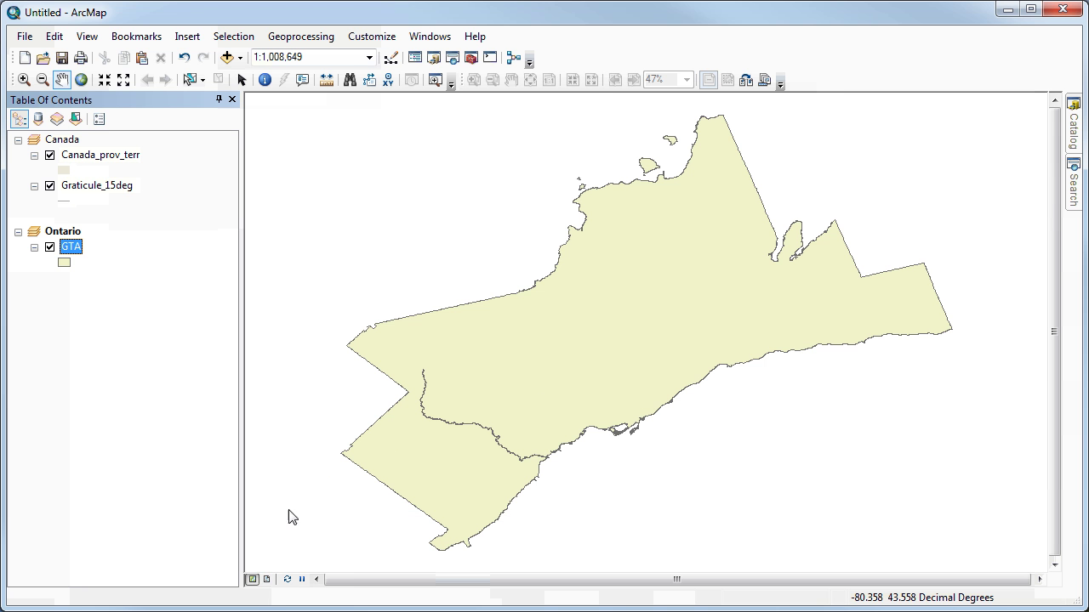
# Switch to layout view and set the Ontario data frame's scale to 1:1,000,000.
pyautogui.click(269, 579)
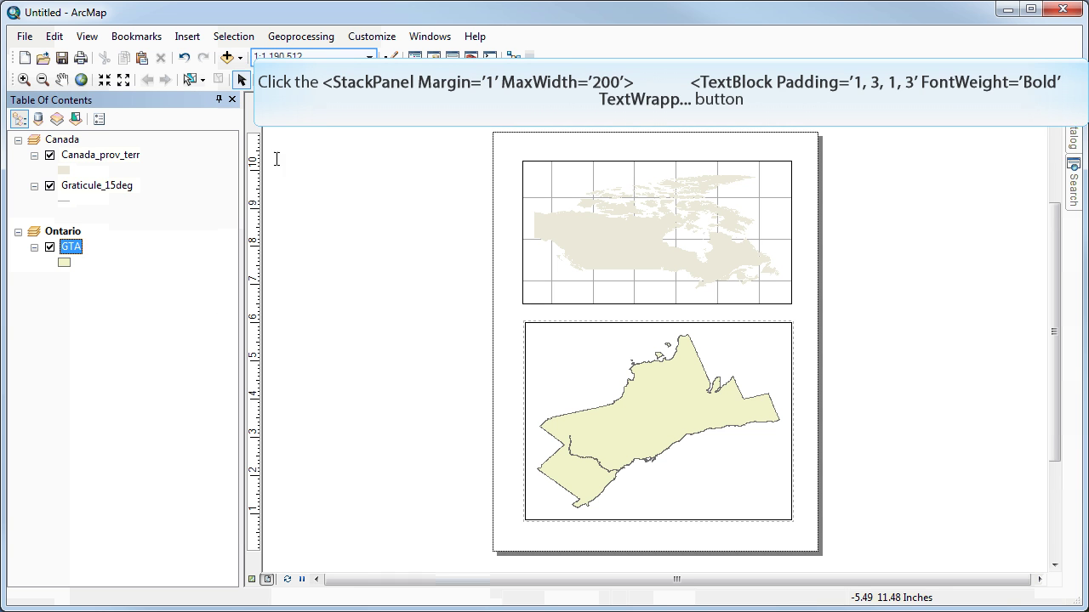
pyautogui.click(282, 59)
pyautogui.write('1000000')
pyautogui.press('Return')
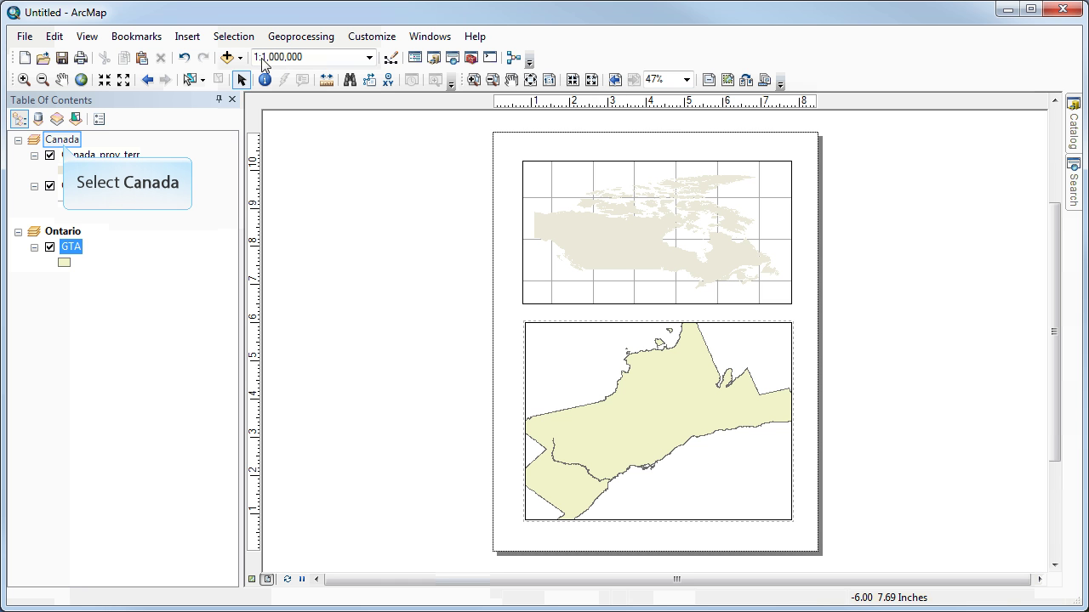
# Make Canada the active data frame in the layout.
pyautogui.click(63, 141)
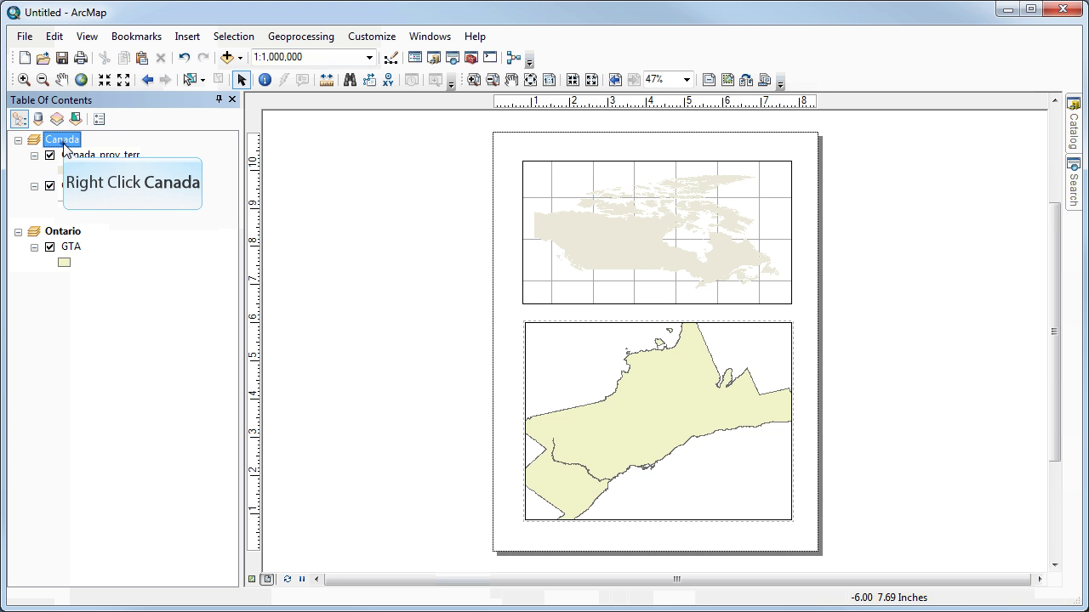
pyautogui.rightClick(65, 143)
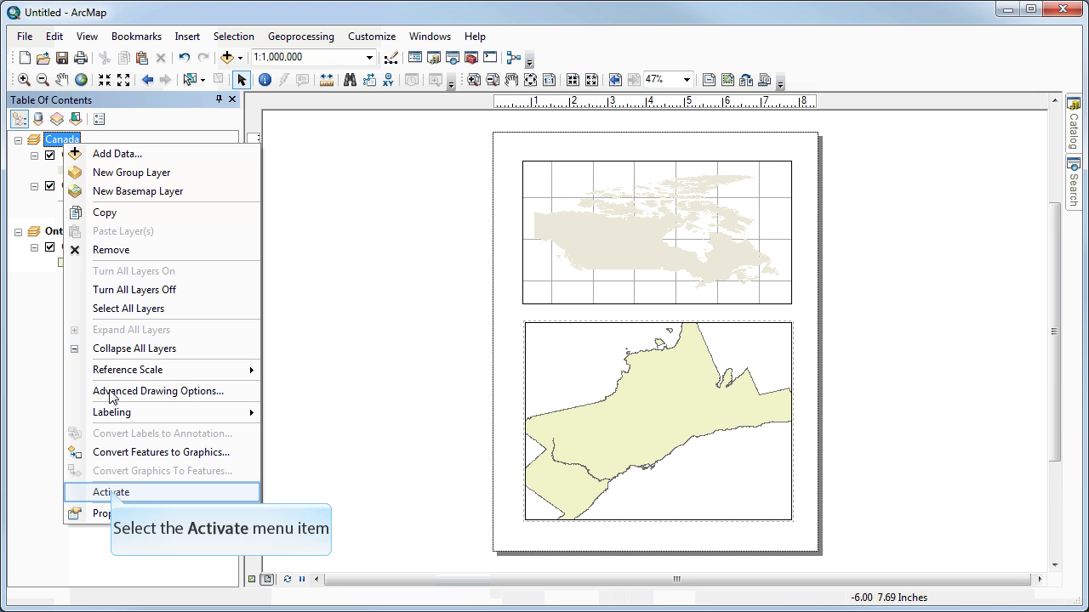
pyautogui.click(113, 494)
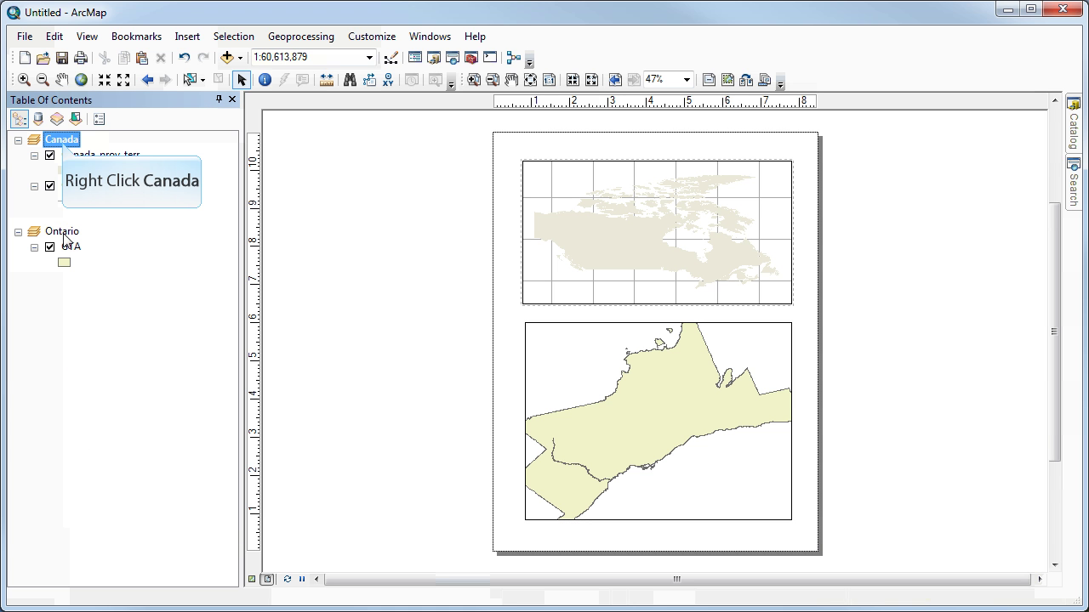
# Set the Canada data frame's coordinate system to the projected Canada Albers Equal Area Conic for continental North America.
pyautogui.rightClick(65, 144)
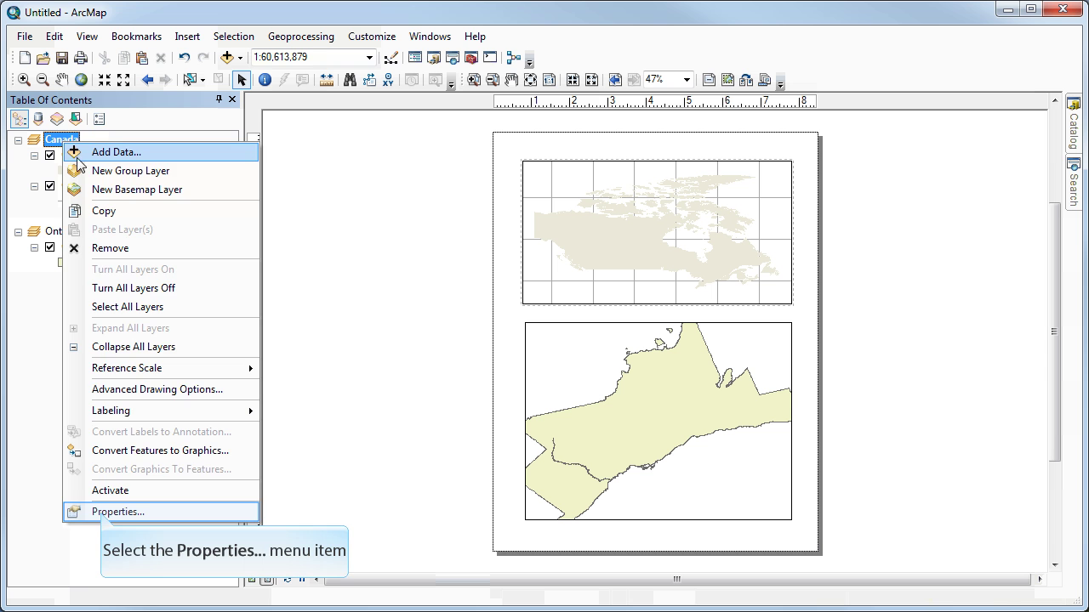
pyautogui.click(102, 513)
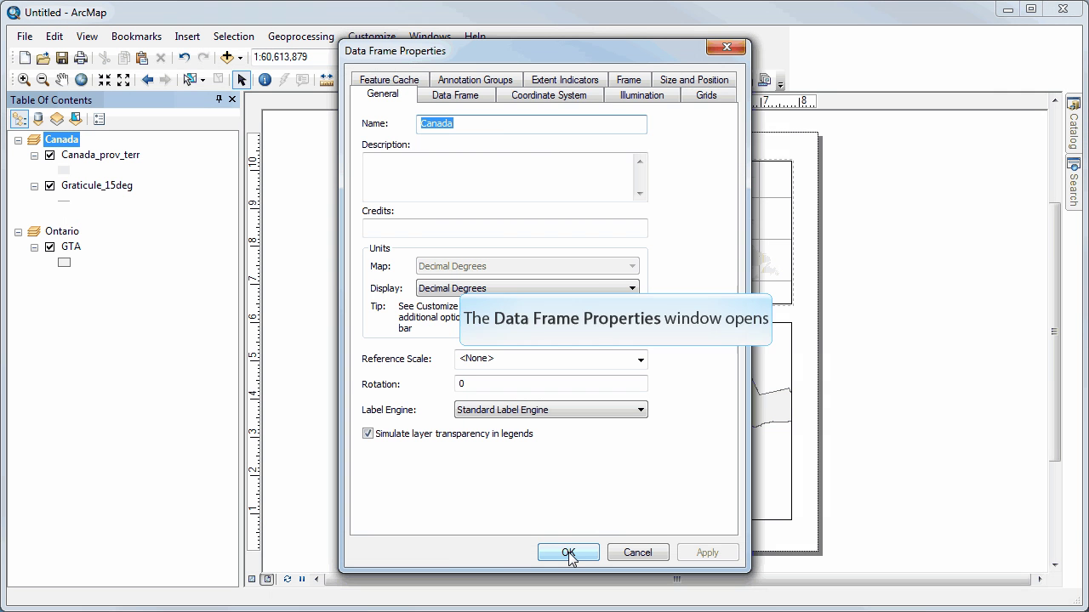
pyautogui.click(545, 95)
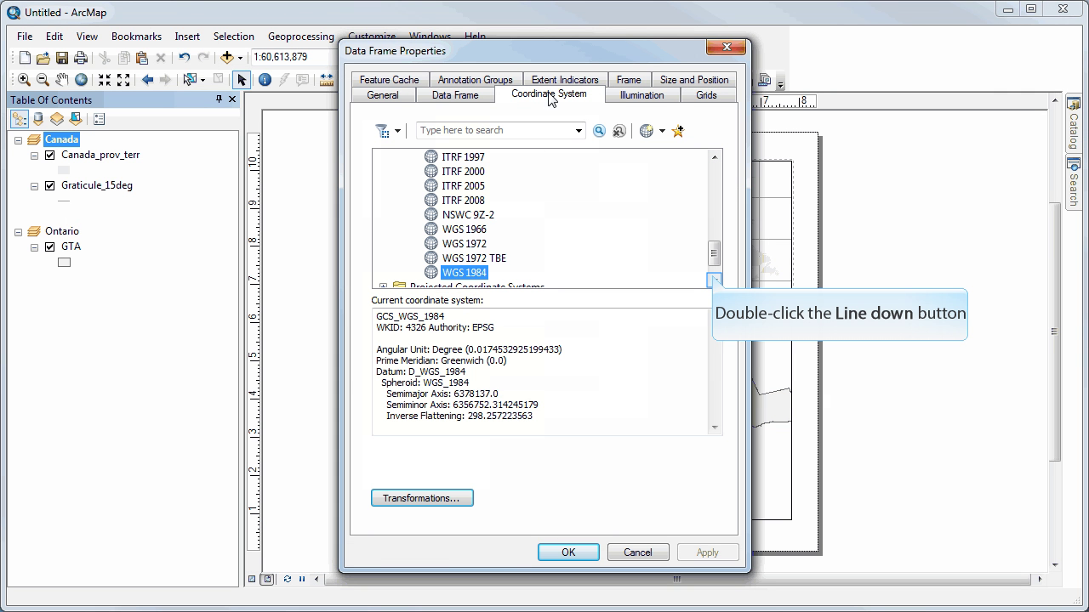
pyautogui.doubleClick(714, 278)
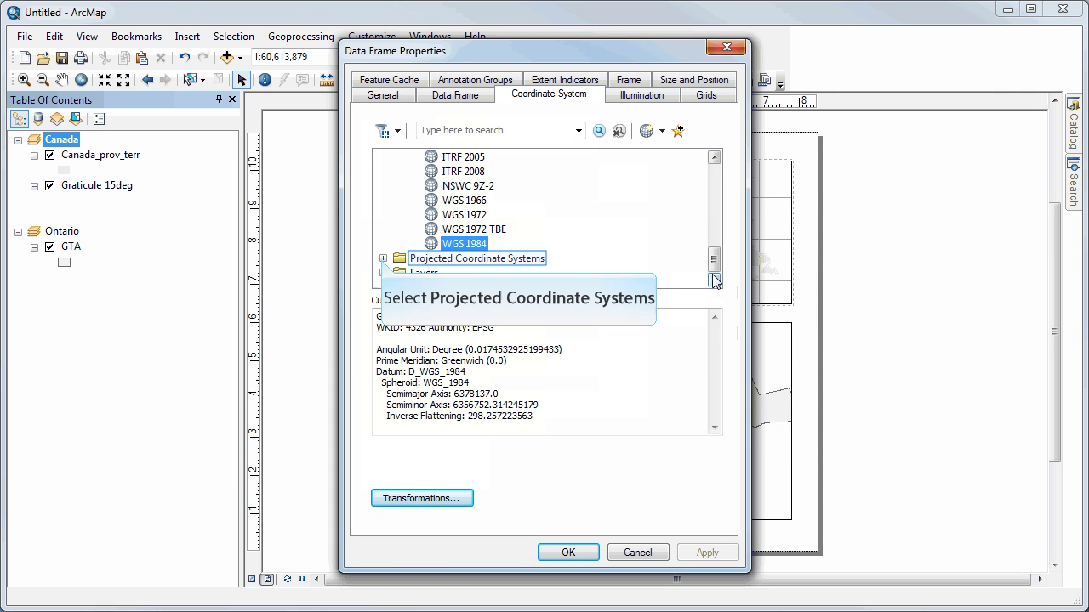
pyautogui.click(382, 259)
pyautogui.click(399, 185)
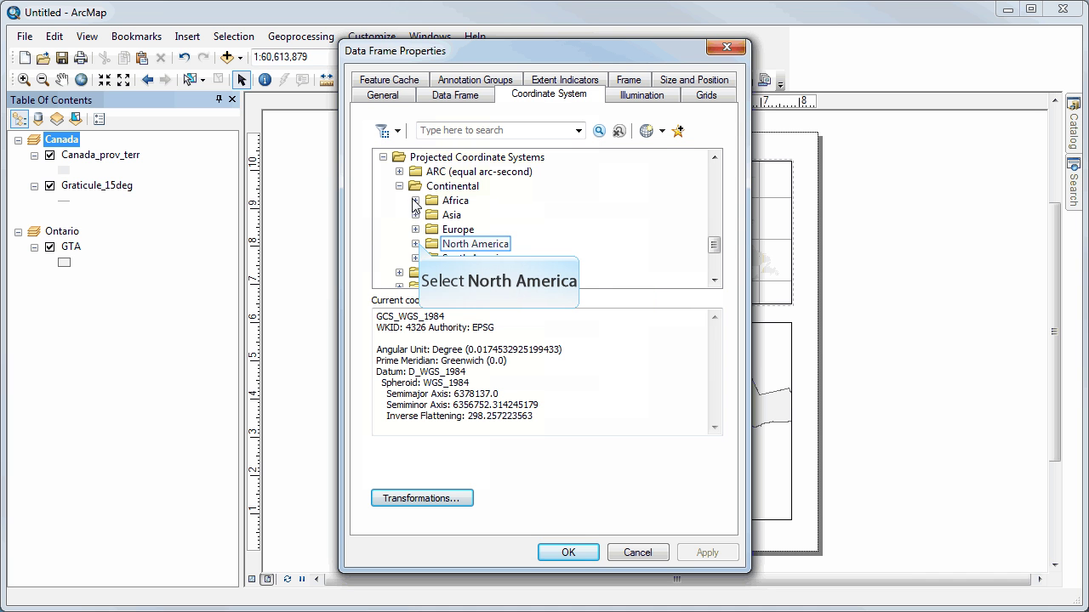
pyautogui.click(415, 244)
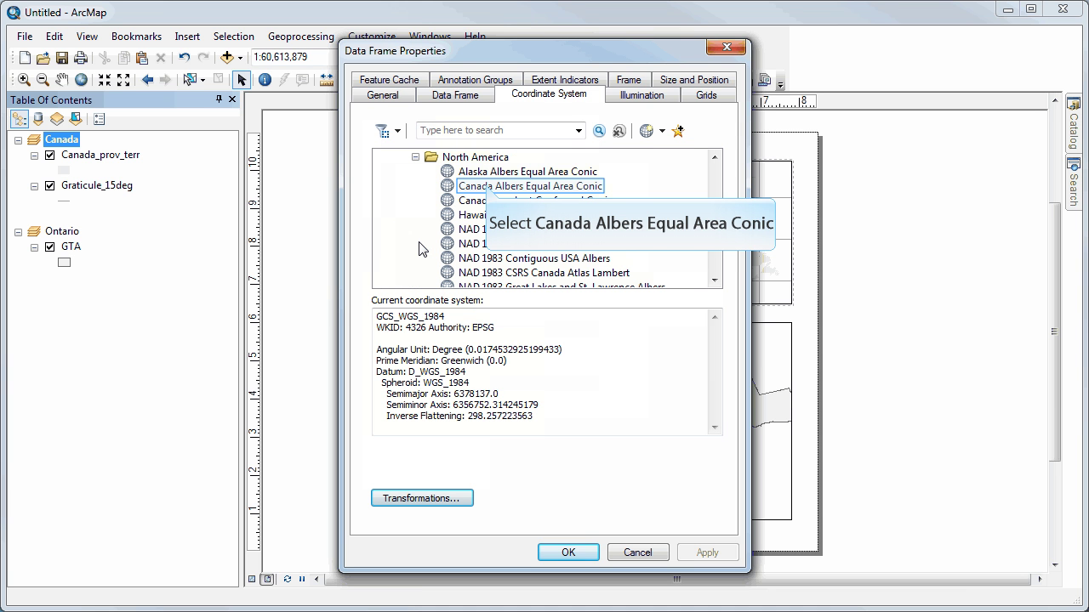
pyautogui.click(488, 187)
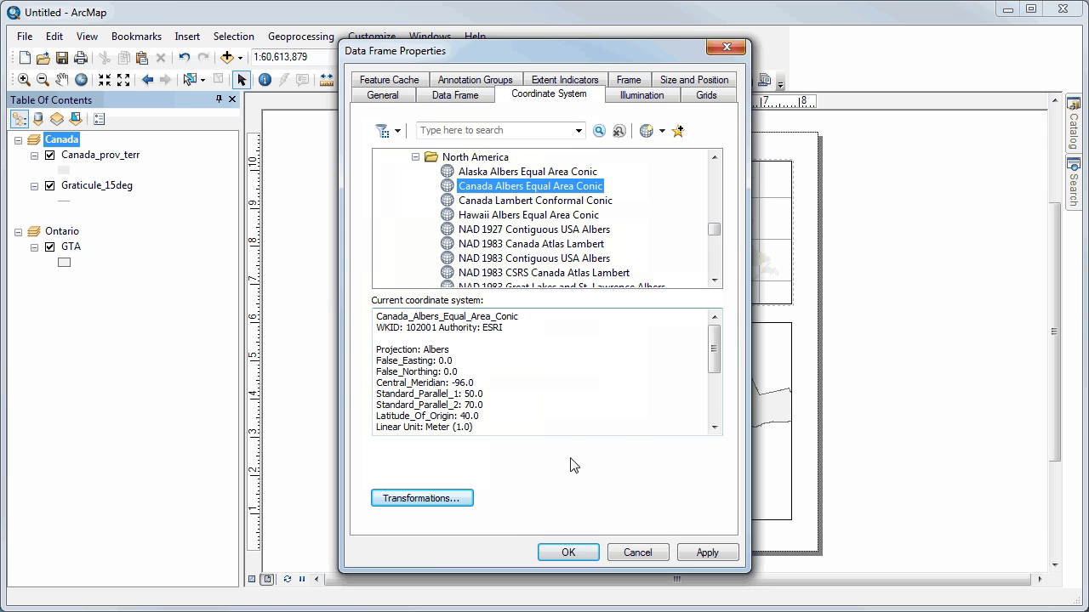
pyautogui.click(568, 553)
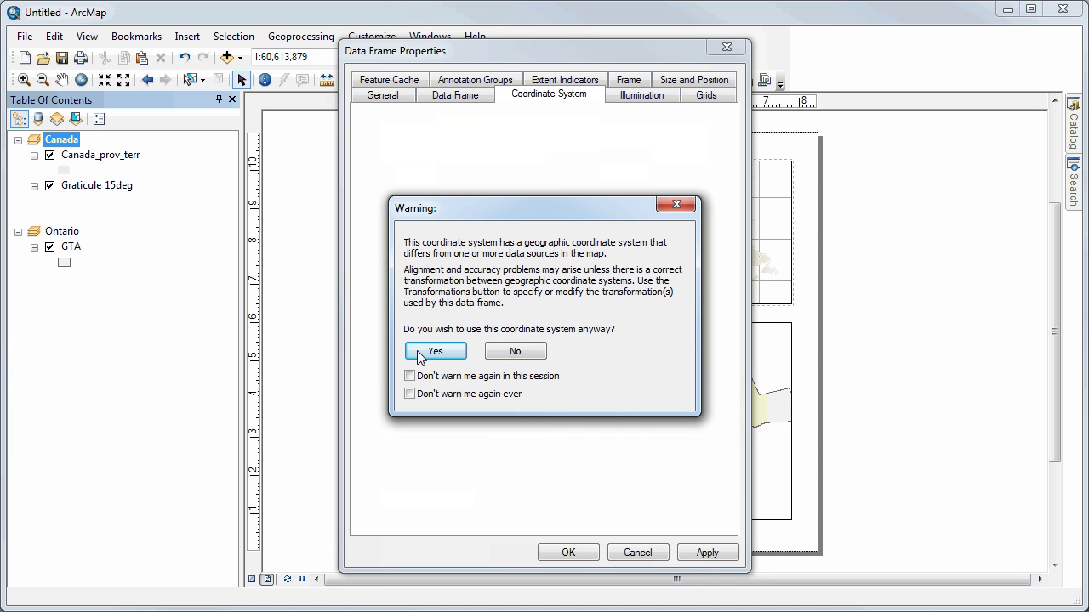
pyautogui.click(419, 354)
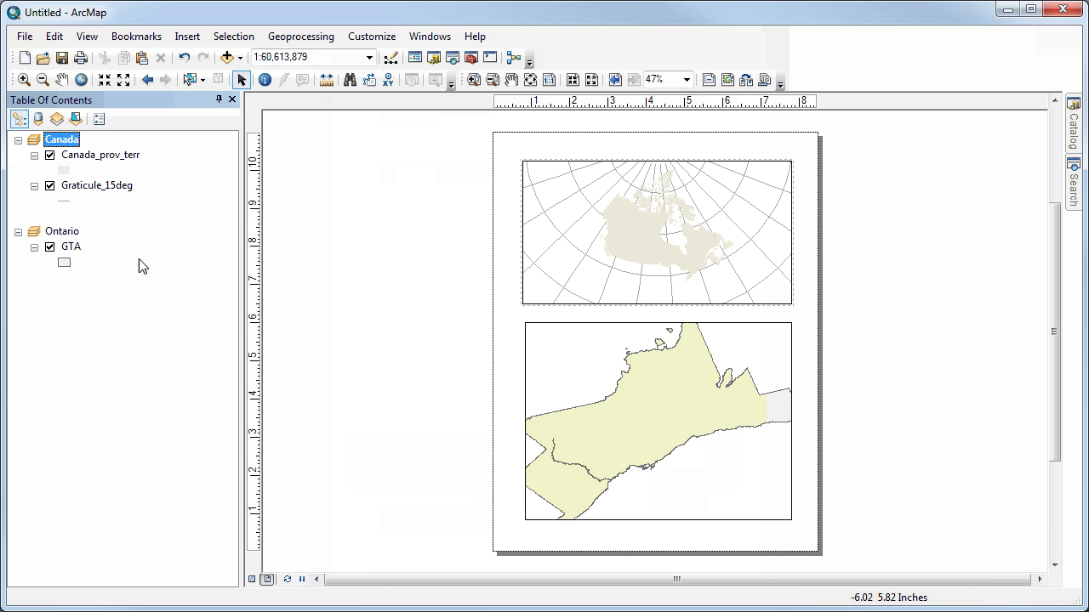
# Zoom the Canada data frame to the Canada_prov_terr layer and set its scale to 1:55,000,000.
pyautogui.keyDown('alt'); pyautogui.click(112, 155); pyautogui.keyUp('alt')
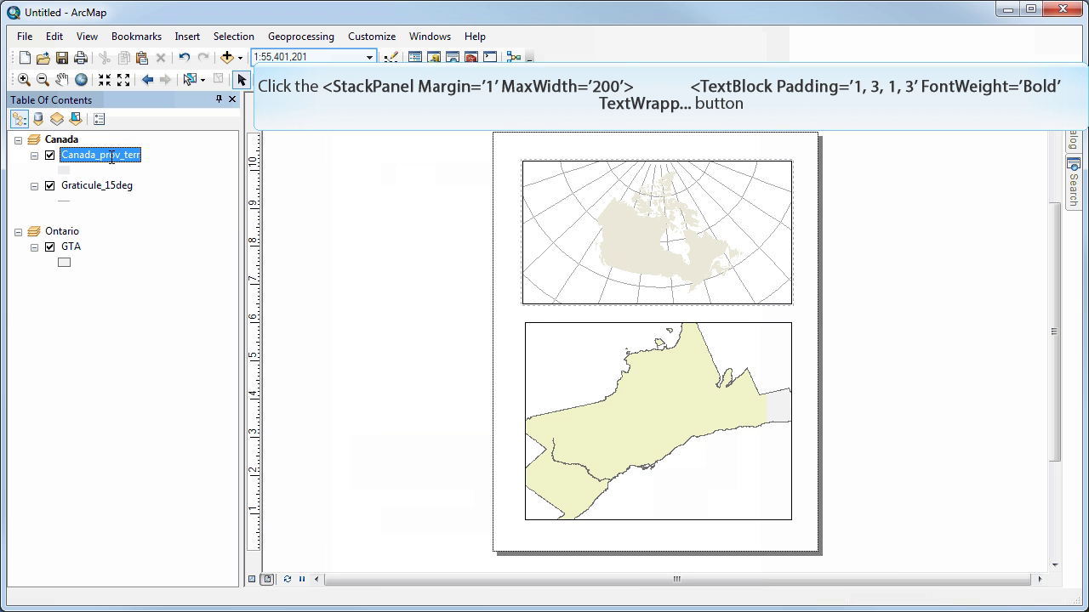
pyautogui.click(291, 61)
pyautogui.write('1:55,000,000')
pyautogui.press('Return')
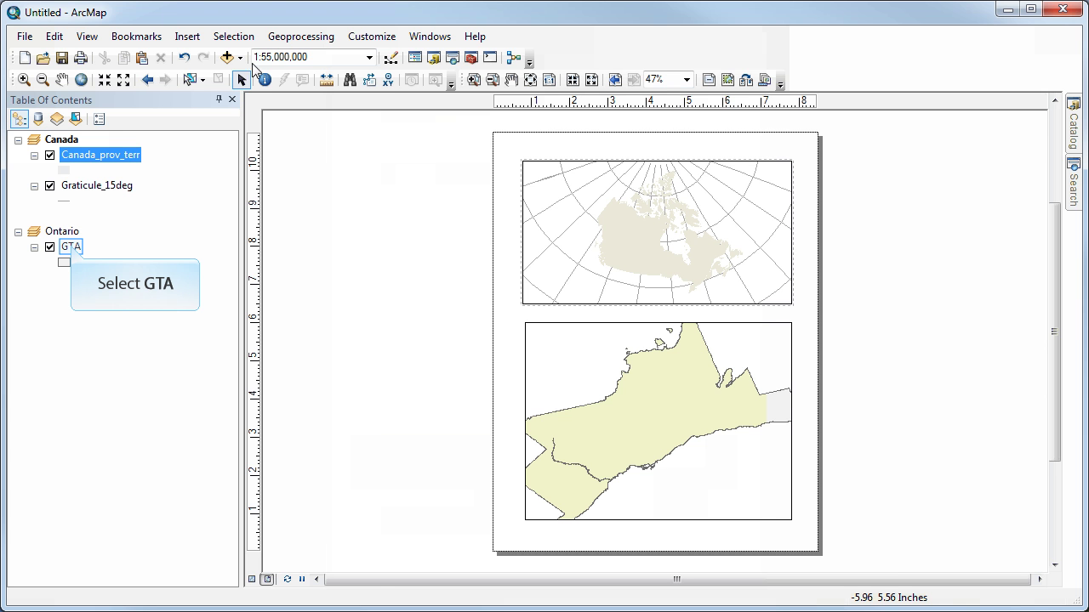
# Check the extent and coordinate system in the GTA layer's source properties.
pyautogui.click(72, 248)
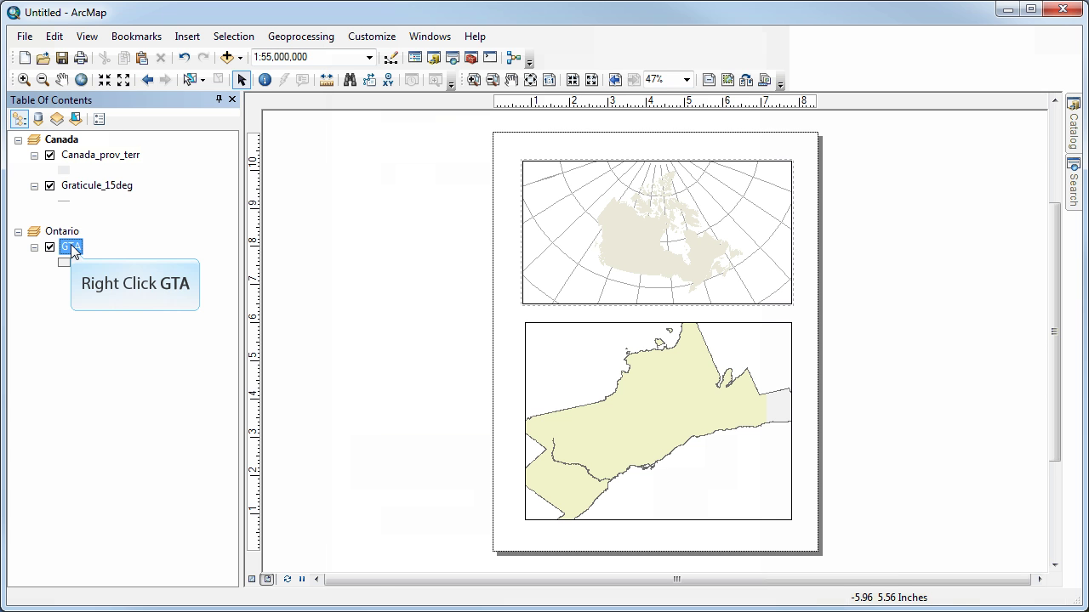
pyautogui.rightClick(73, 249)
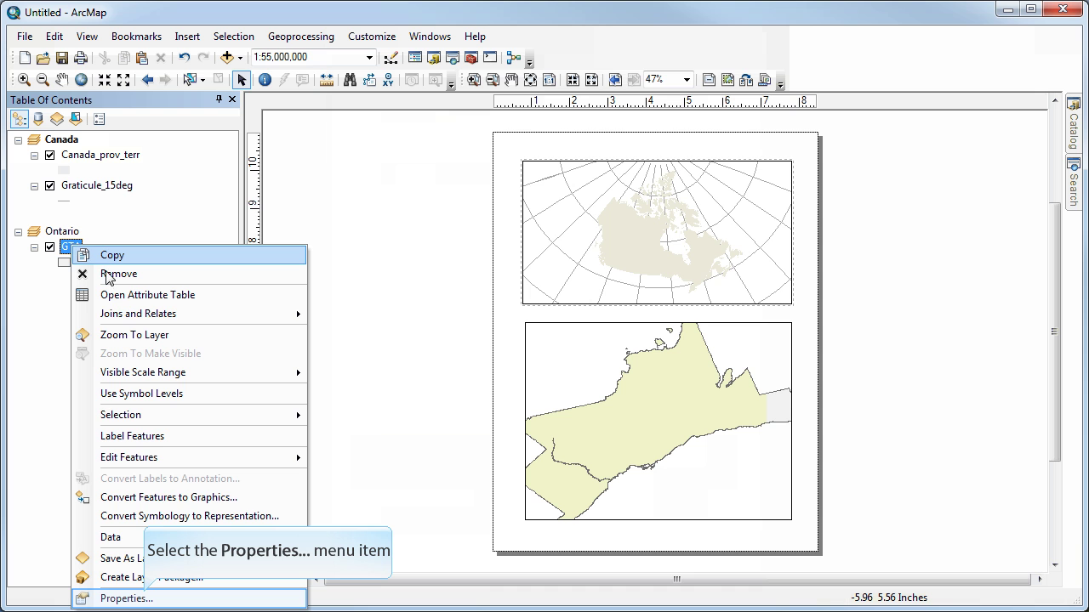
pyautogui.click(145, 598)
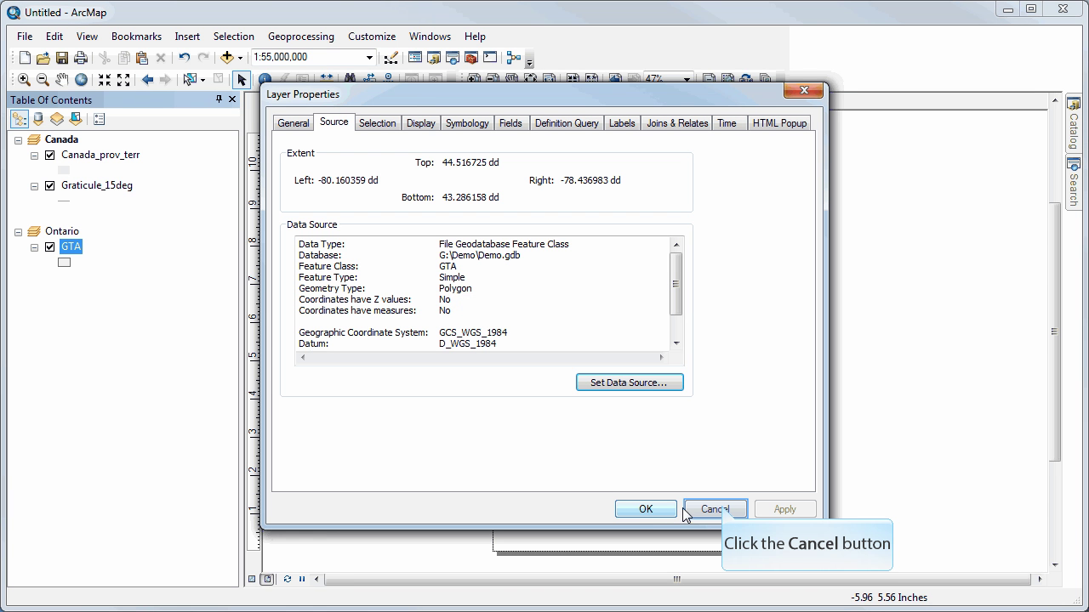
pyautogui.click(715, 508)
# Set the Ontario data frame's coordinate system to the projected NAD 1983 UTM Zone 17N.
pyautogui.click(68, 234)
pyautogui.rightClick(70, 233)
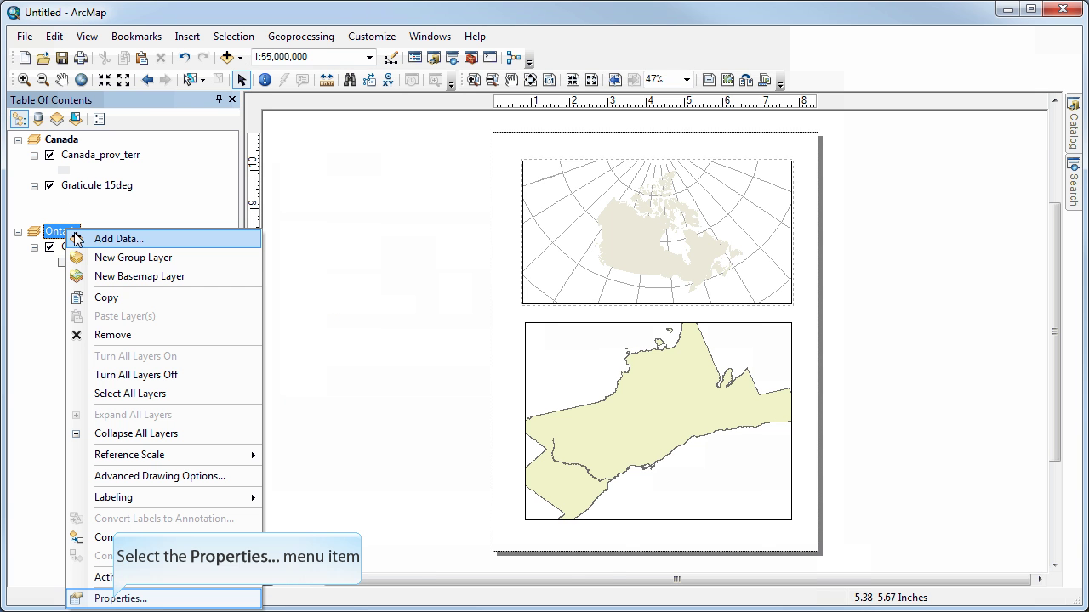
pyautogui.click(117, 599)
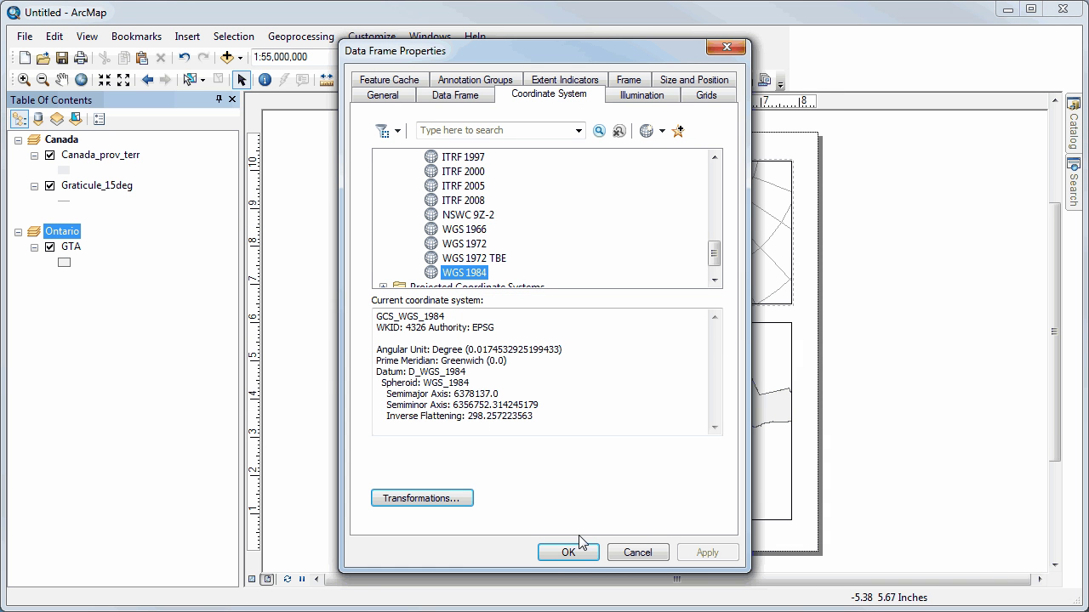
pyautogui.moveTo(719, 256); pyautogui.dragTo(717, 269)
pyautogui.click(382, 258)
pyautogui.scroll(-2, 383, 258)
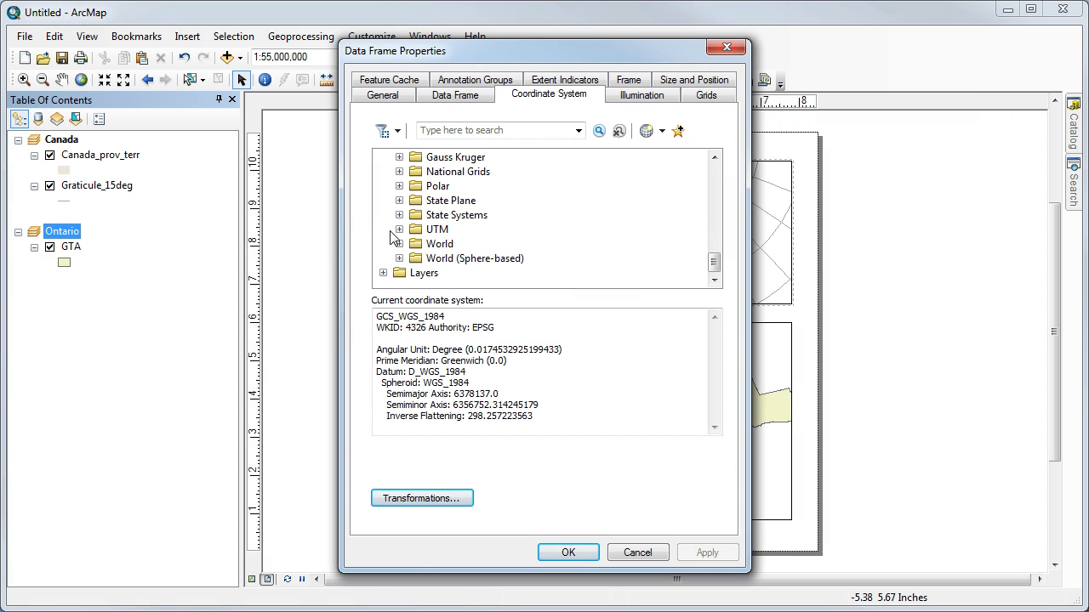
pyautogui.click(399, 229)
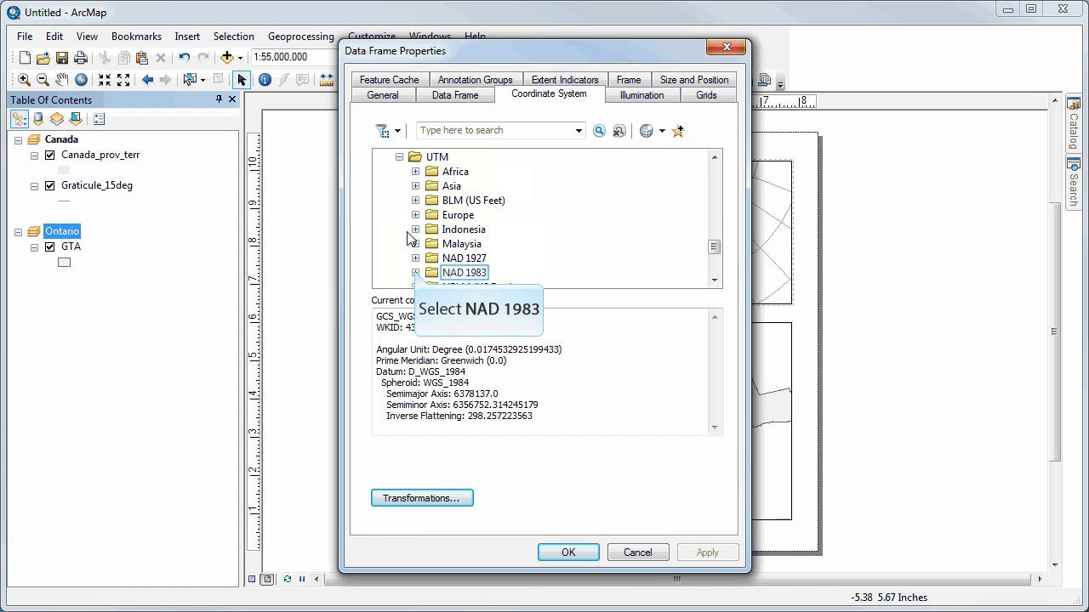
pyautogui.click(416, 272)
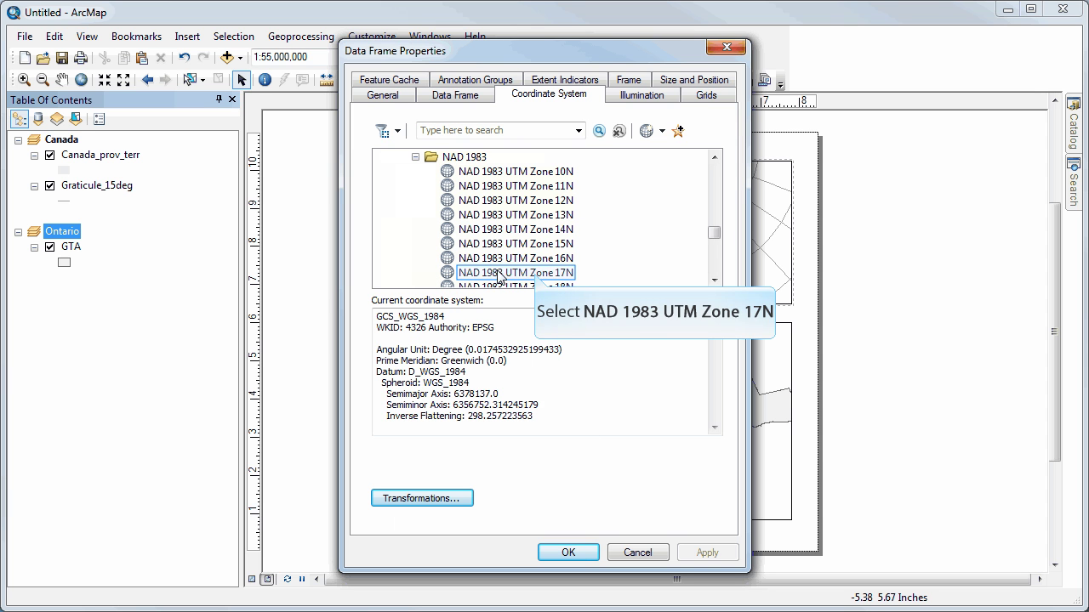
pyautogui.click(536, 274)
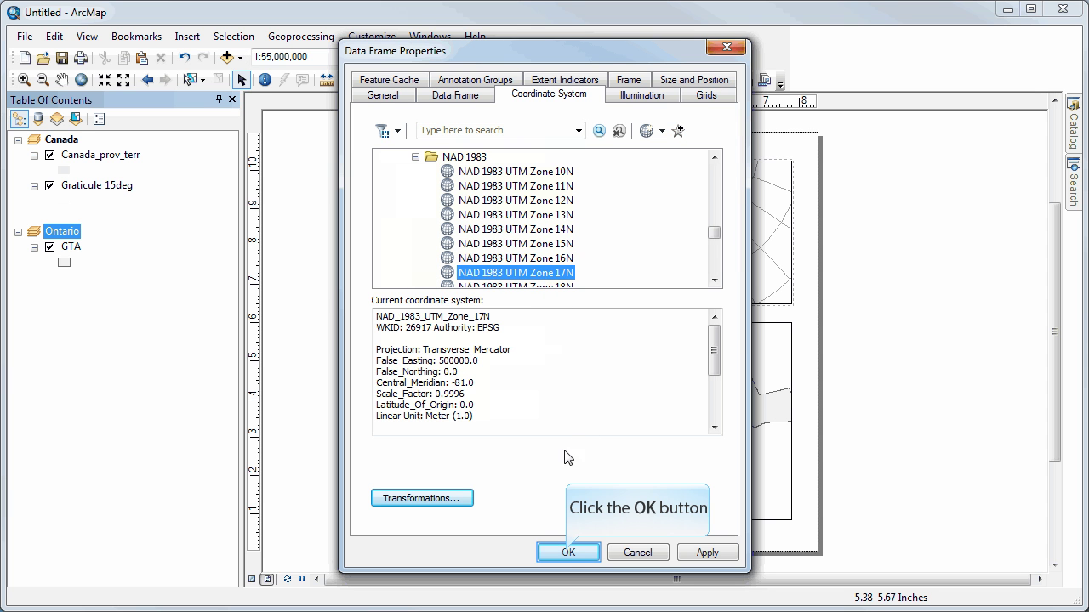
pyautogui.click(566, 551)
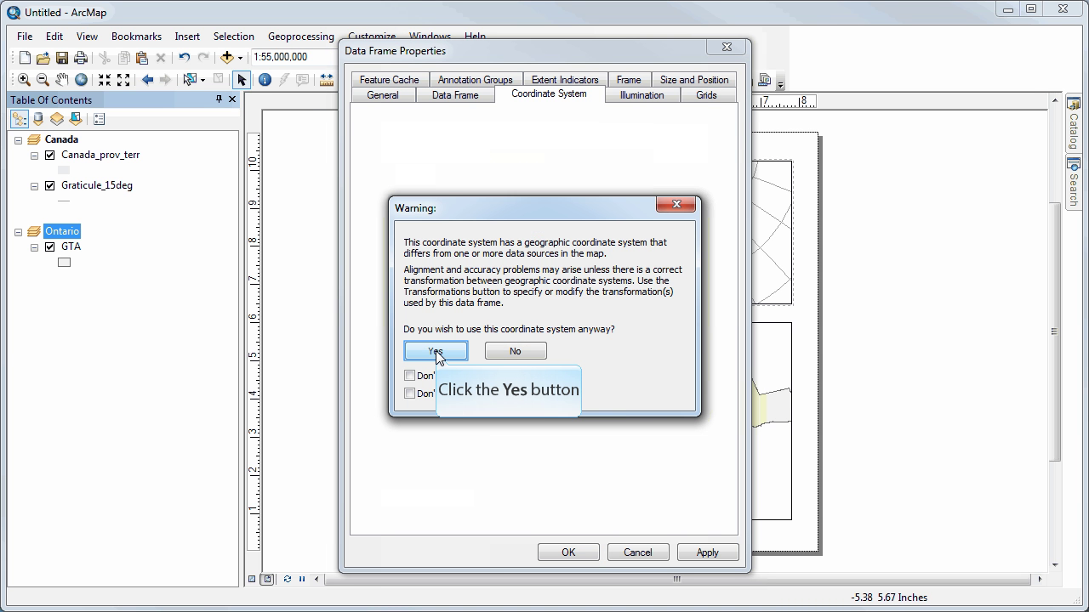
pyautogui.click(436, 352)
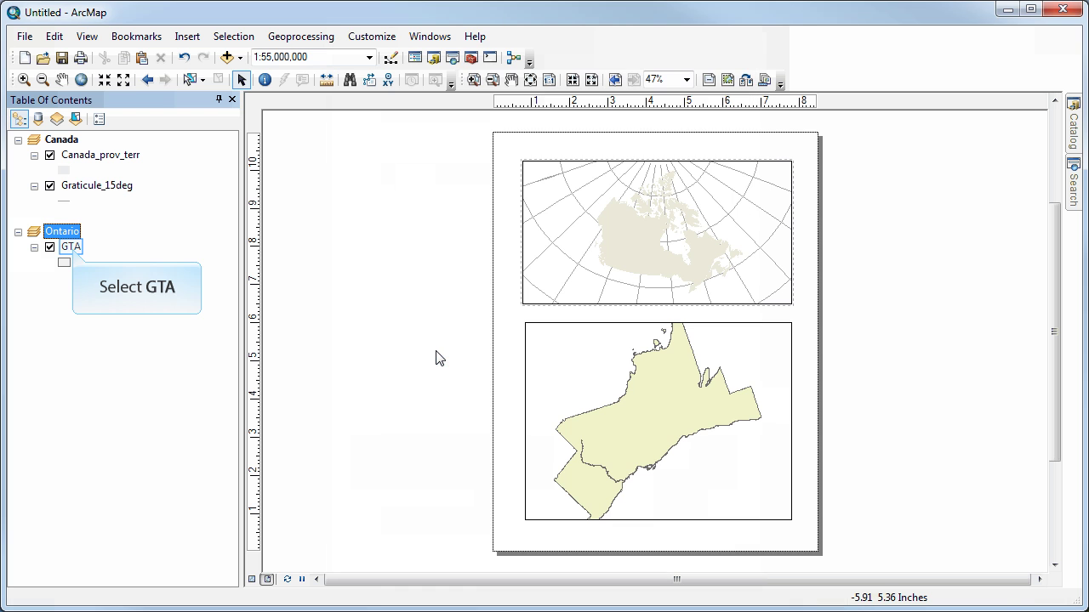
# Zoom the Ontario data frame to the full extent of the GTA layer.
pyautogui.keyDown('alt'); pyautogui.click(72, 248); pyautogui.keyUp('alt')
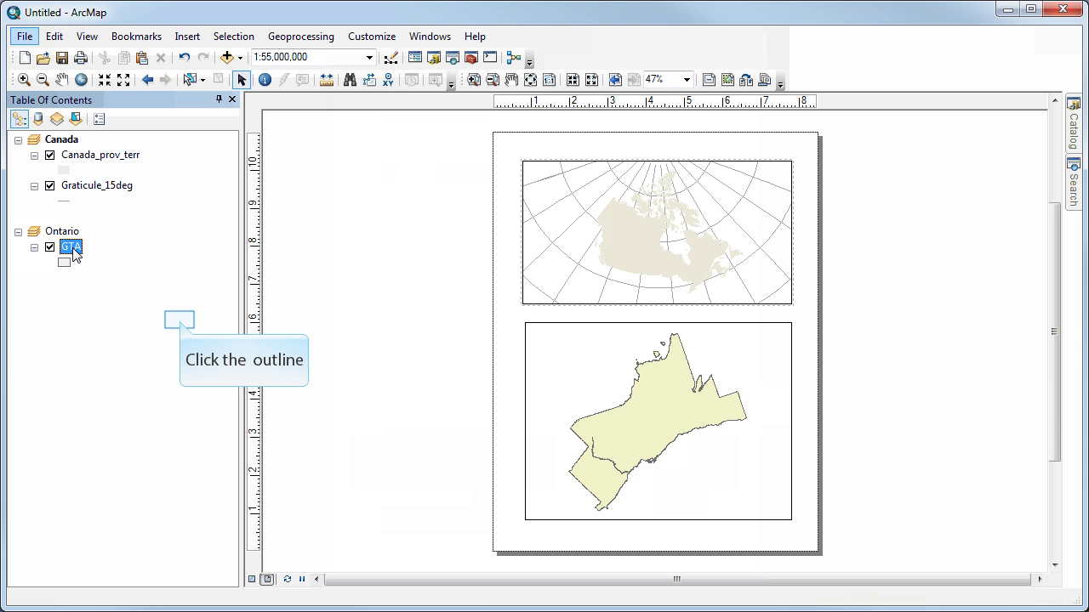
pyautogui.click(181, 323)
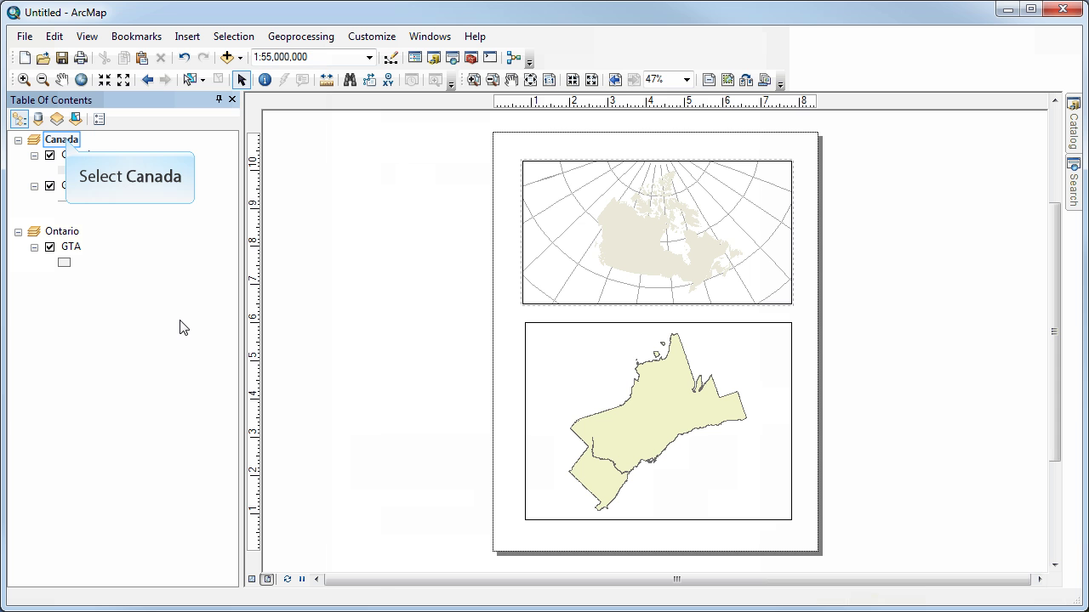
# Add an extent indicator for the Ontario data frame to the Canada data frame, accepting the differing geographic coordinate system.
pyautogui.click(61, 140)
pyautogui.rightClick(68, 141)
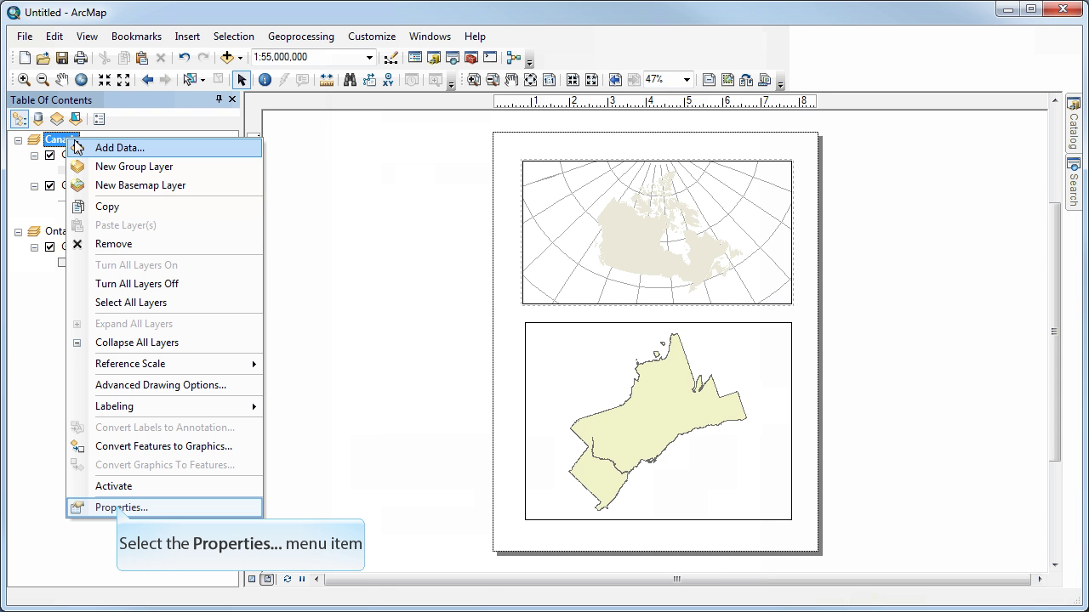
pyautogui.click(119, 509)
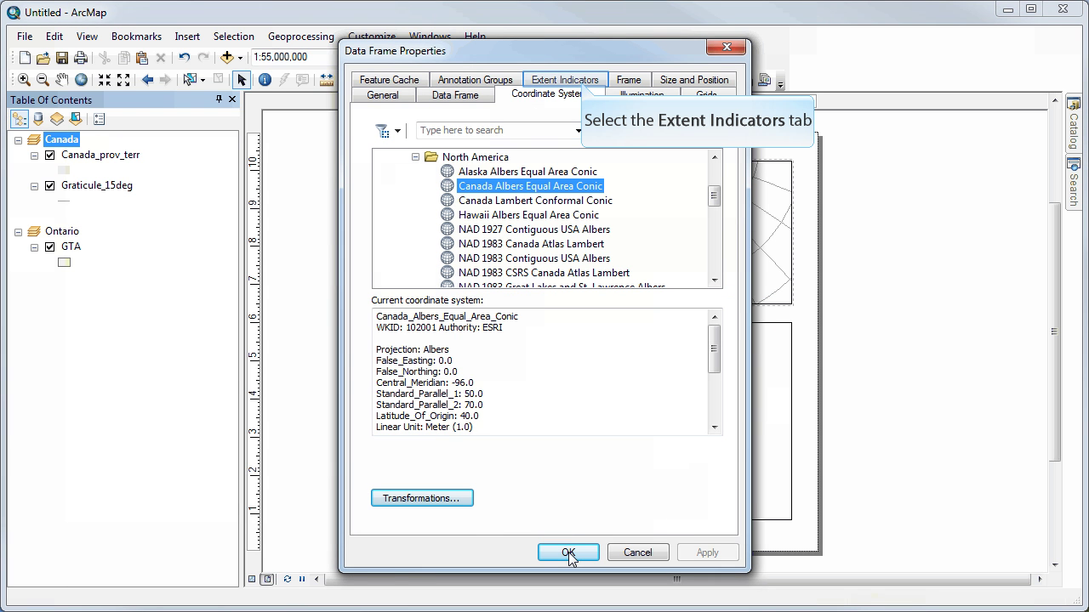
pyautogui.click(584, 82)
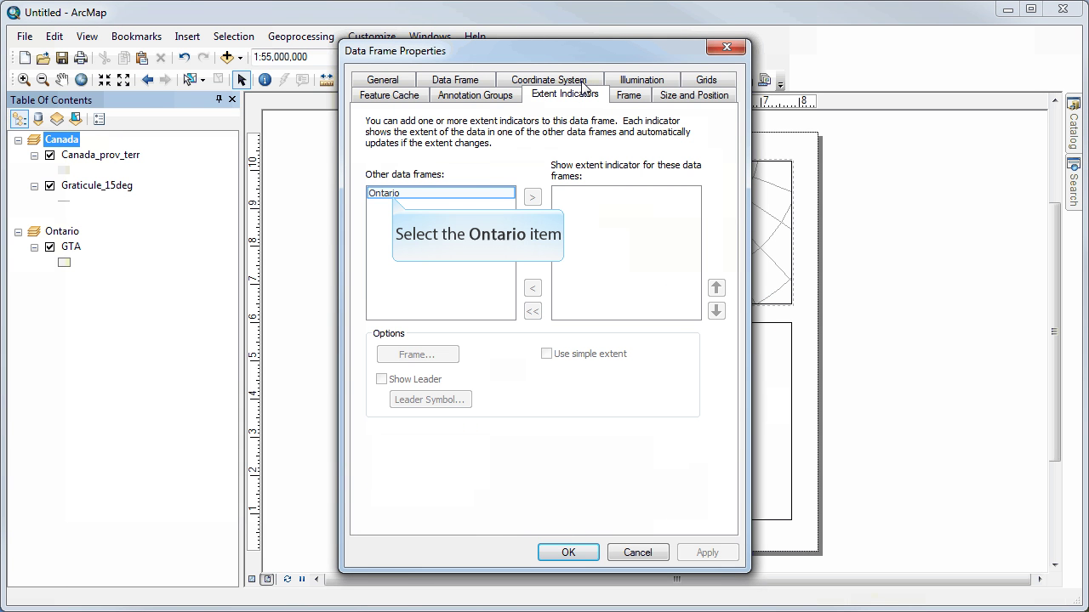
pyautogui.click(393, 196)
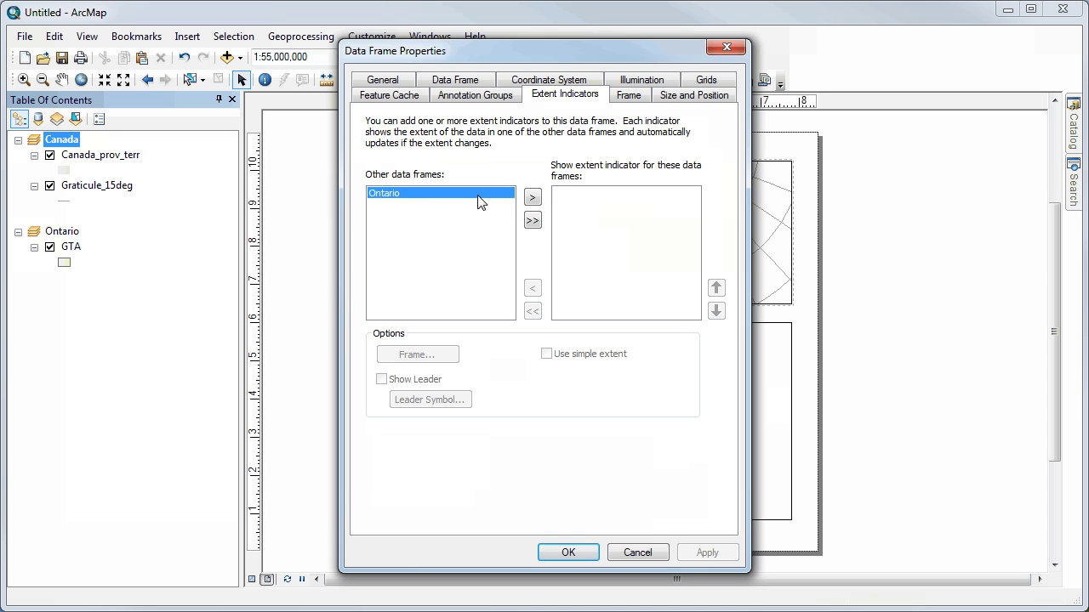
pyautogui.click(533, 198)
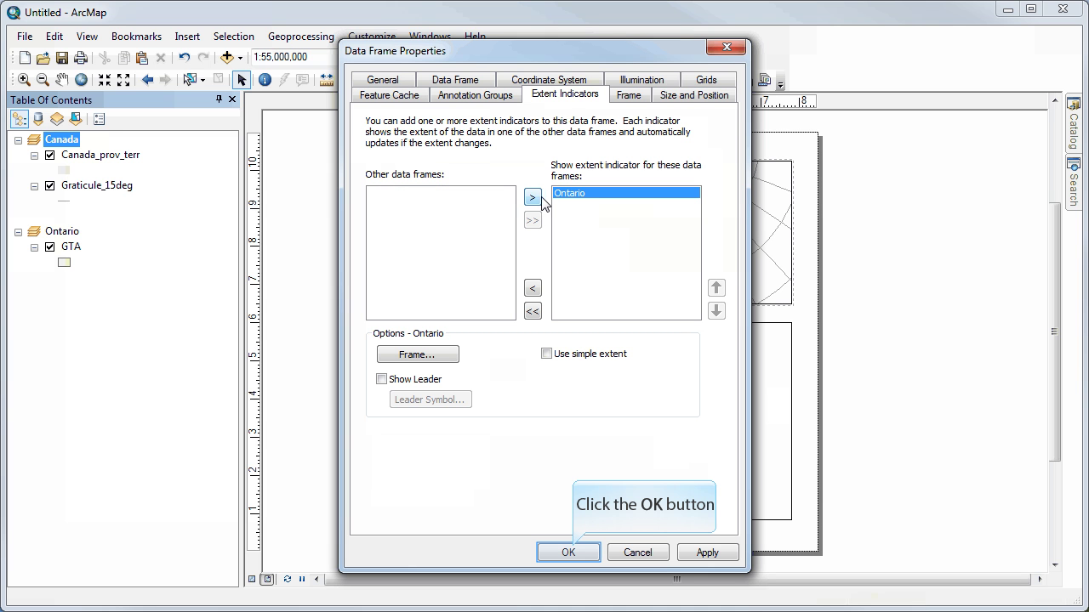
pyautogui.click(570, 553)
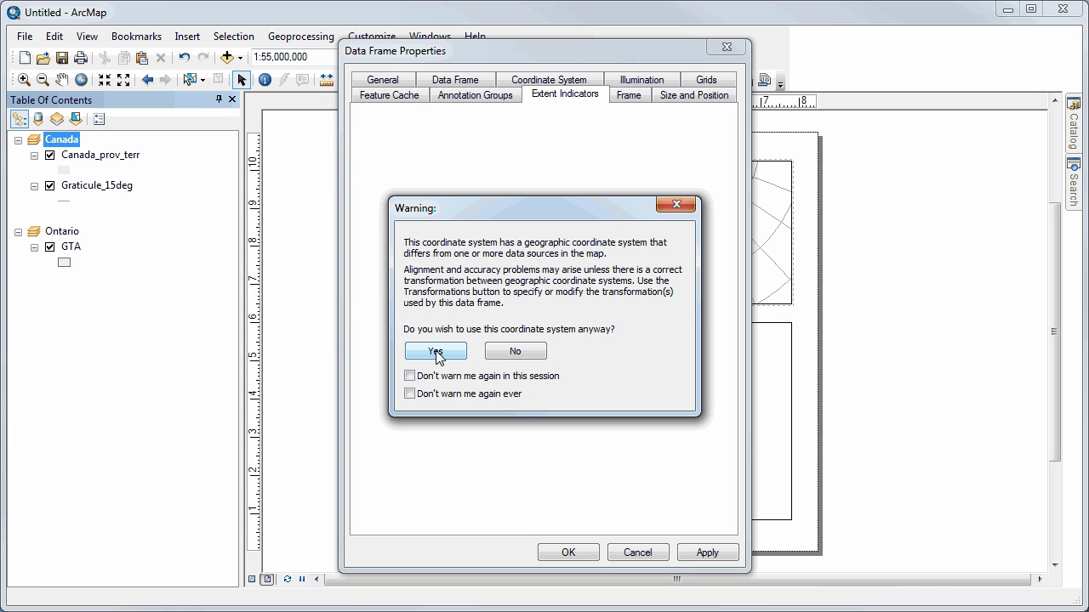
pyautogui.click(436, 352)
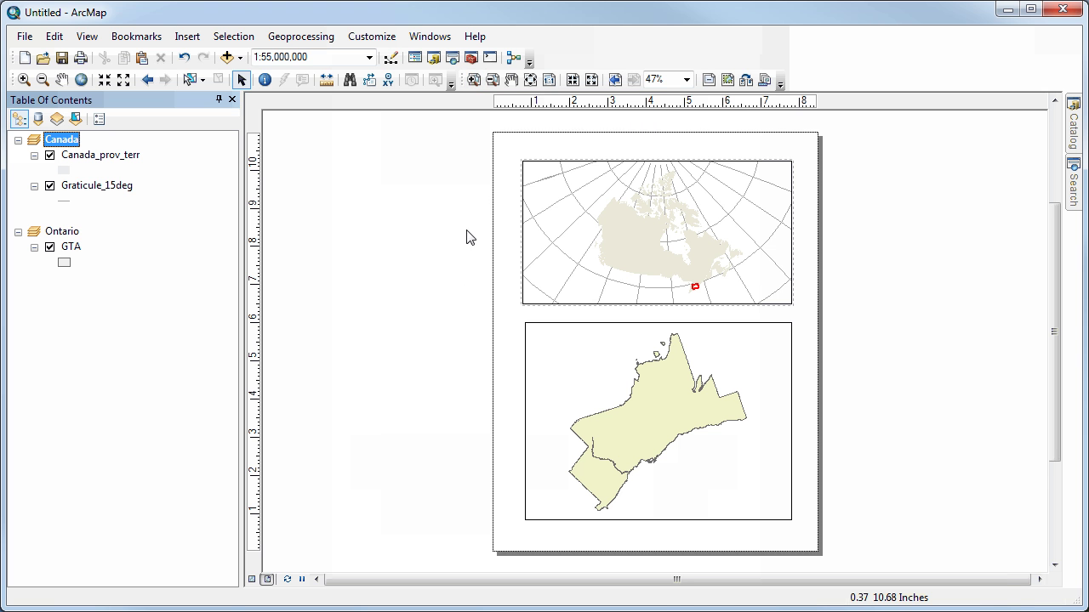
# Change the border of the Ontario extent indicator in the Canada data frame to a thin single line.
pyautogui.click(474, 80)
pyautogui.moveTo(652, 241); pyautogui.dragTo(735, 329)
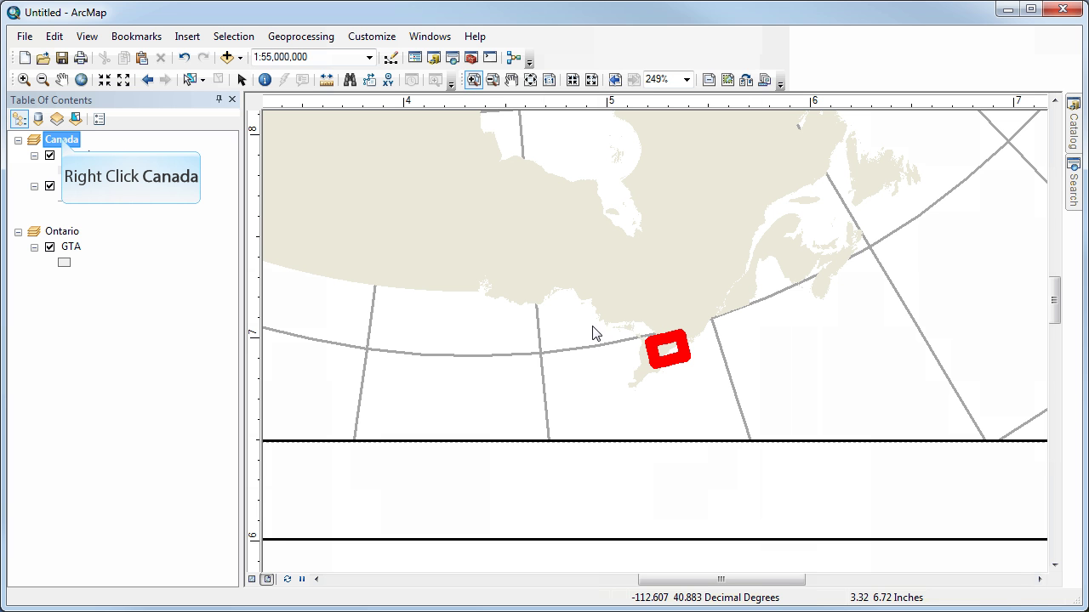
pyautogui.rightClick(63, 144)
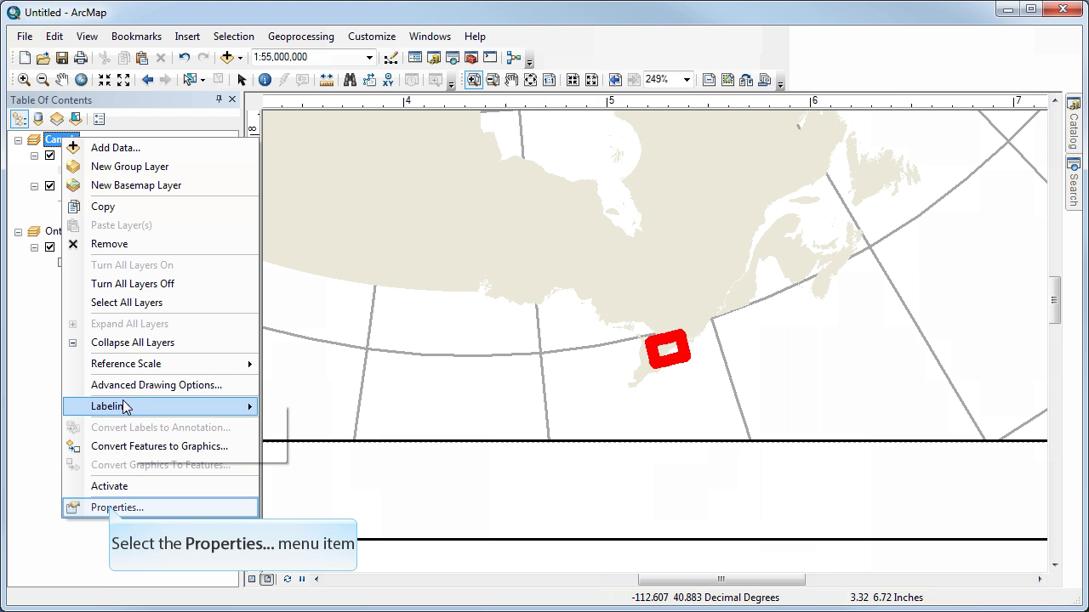
pyautogui.click(113, 508)
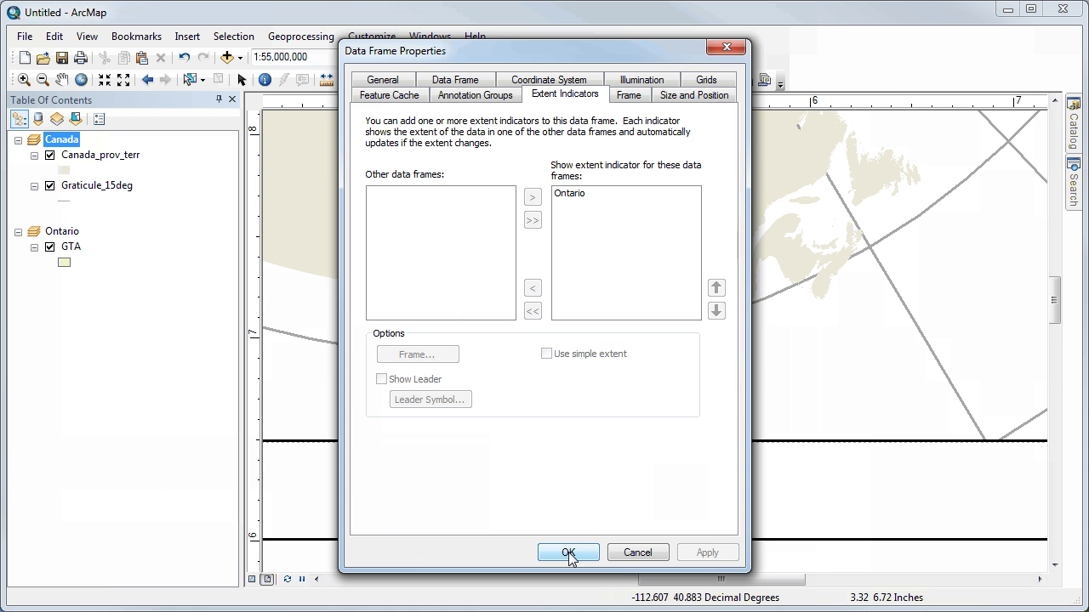
pyautogui.click(572, 195)
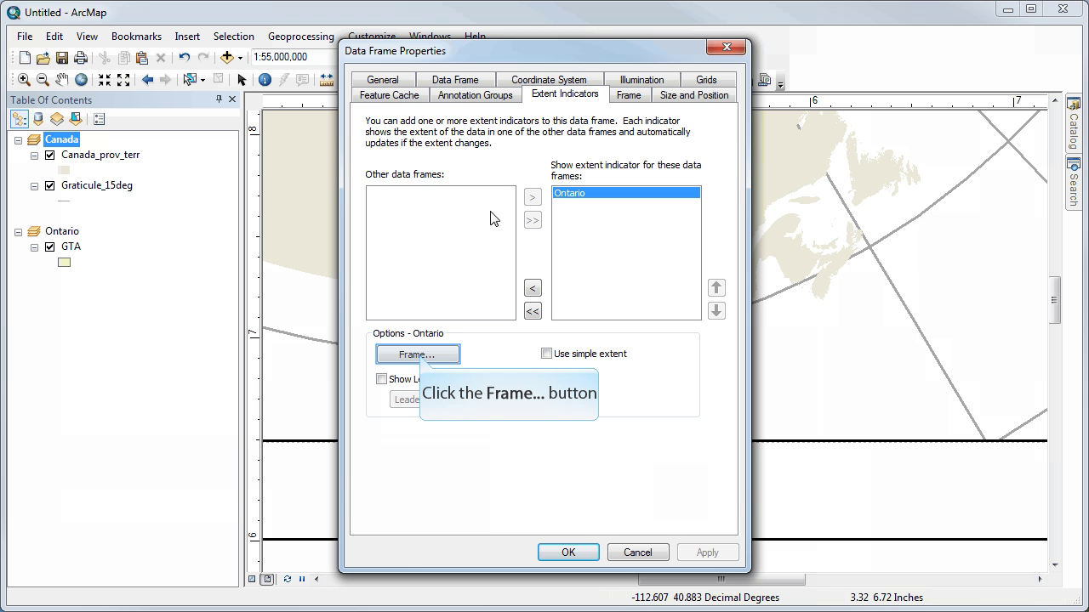
pyautogui.click(423, 358)
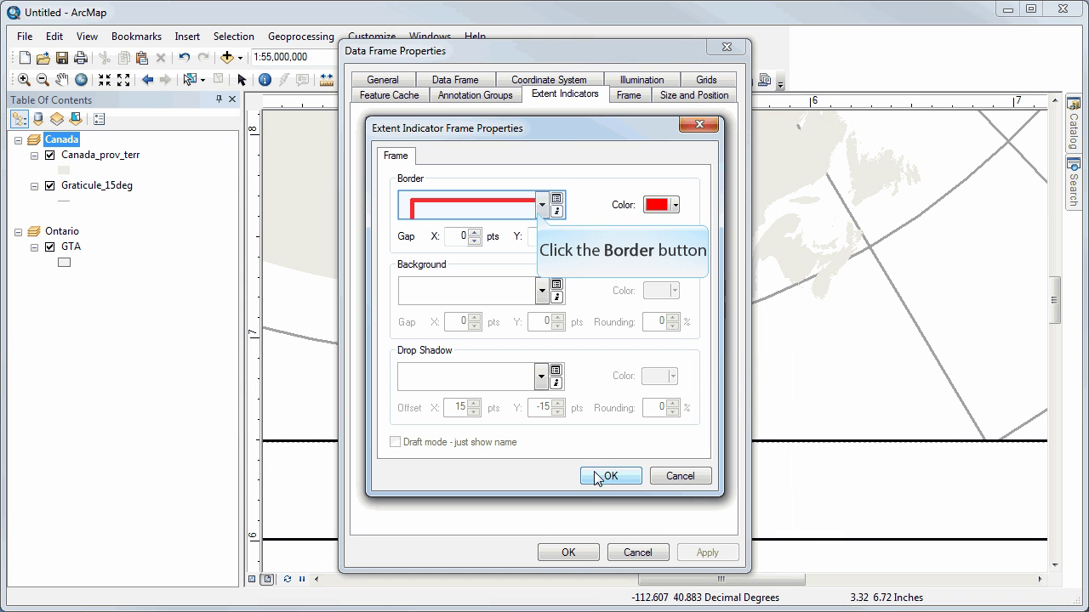
pyautogui.click(540, 207)
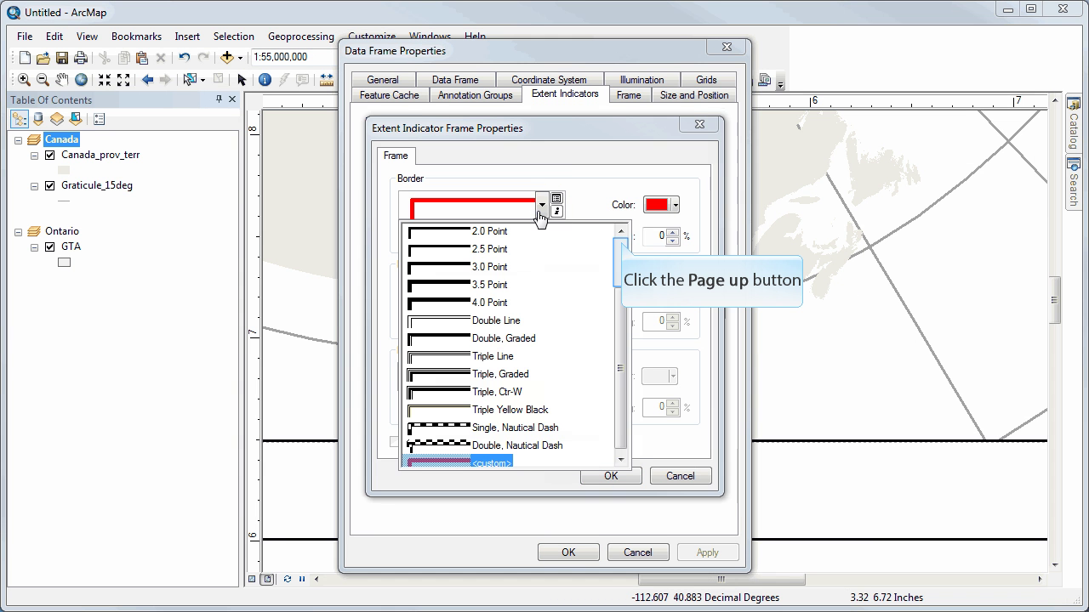
pyautogui.click(622, 249)
pyautogui.click(494, 270)
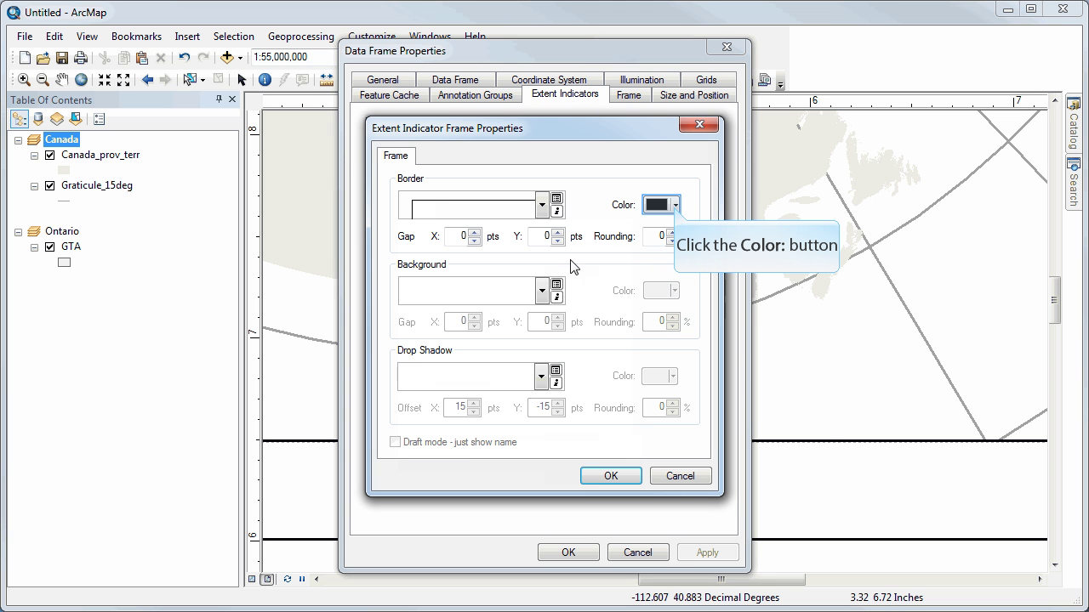
# Color the Ontario extent indicator's border dark gray, apply the frame properties, and return to the whole-page view.
pyautogui.click(675, 207)
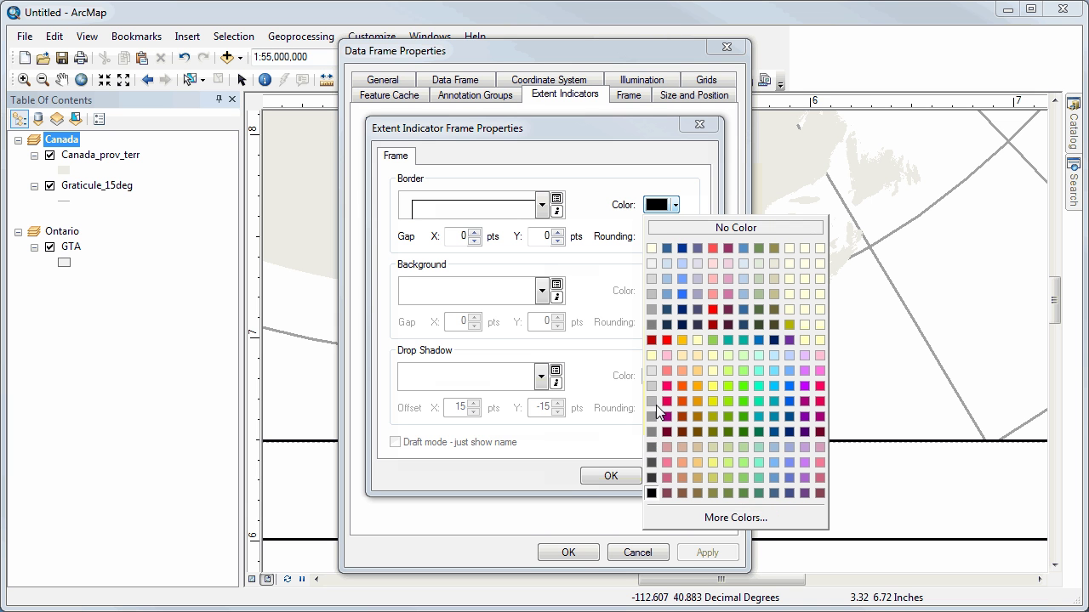
pyautogui.click(656, 446)
pyautogui.click(606, 476)
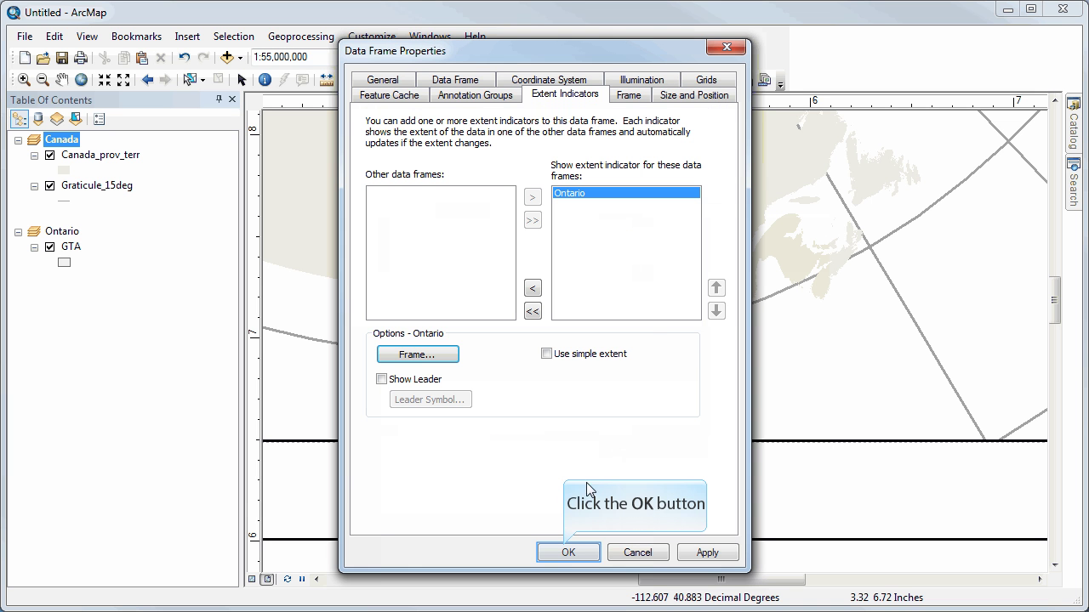
pyautogui.click(568, 553)
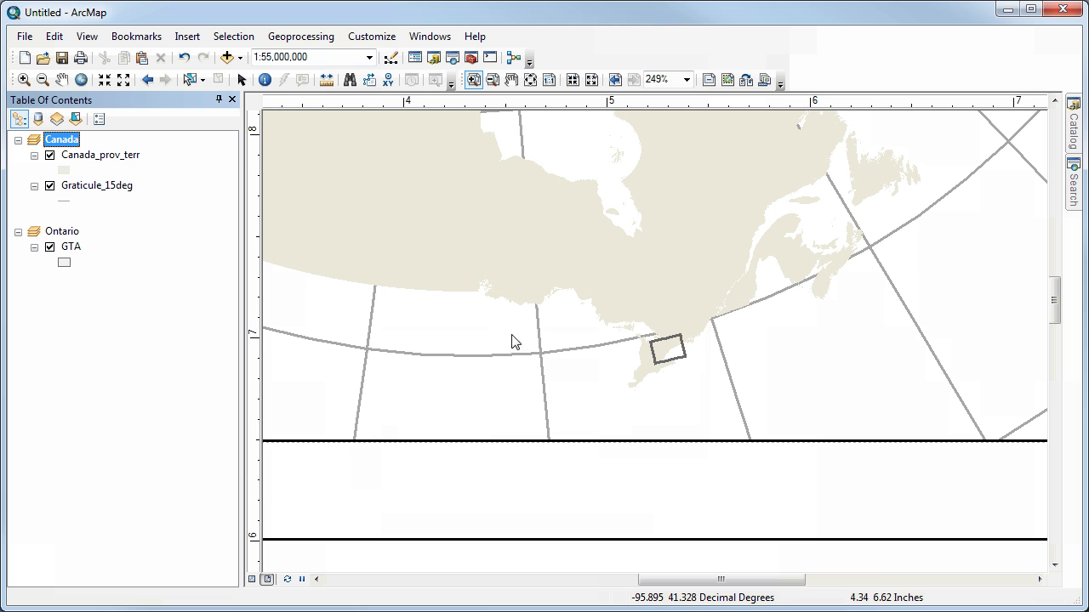
pyautogui.click(529, 80)
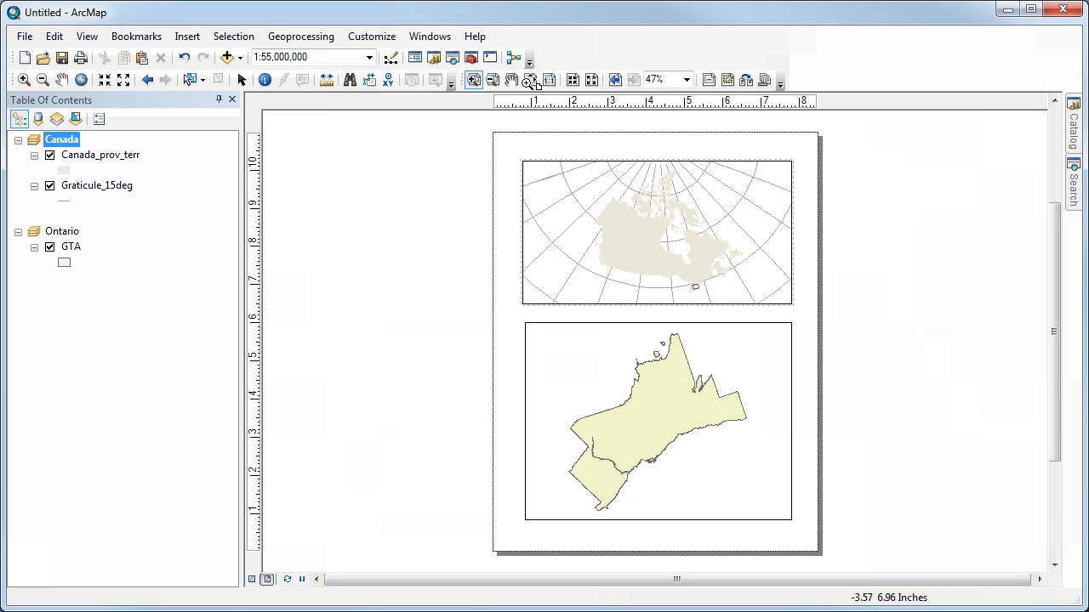